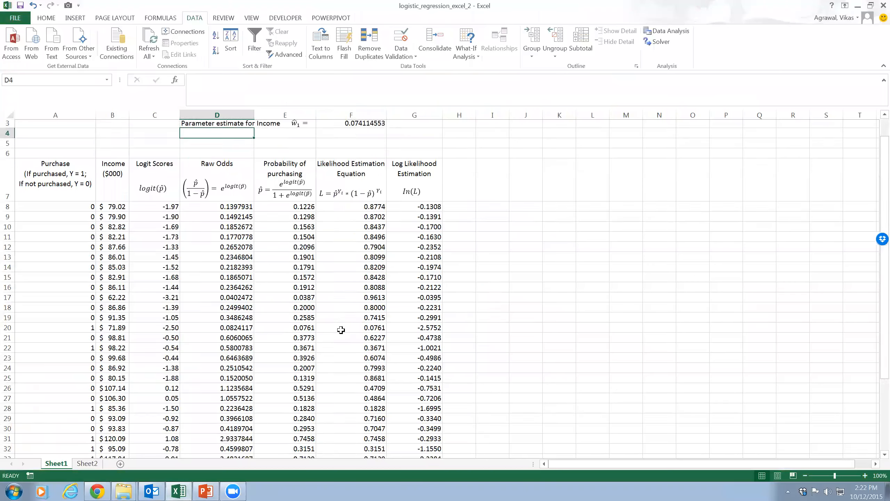
Set the constant (intercept) estimate in F2 to 1 and the income parameter estimate in F3 to 0.
scroll(340, 326, up, 3)
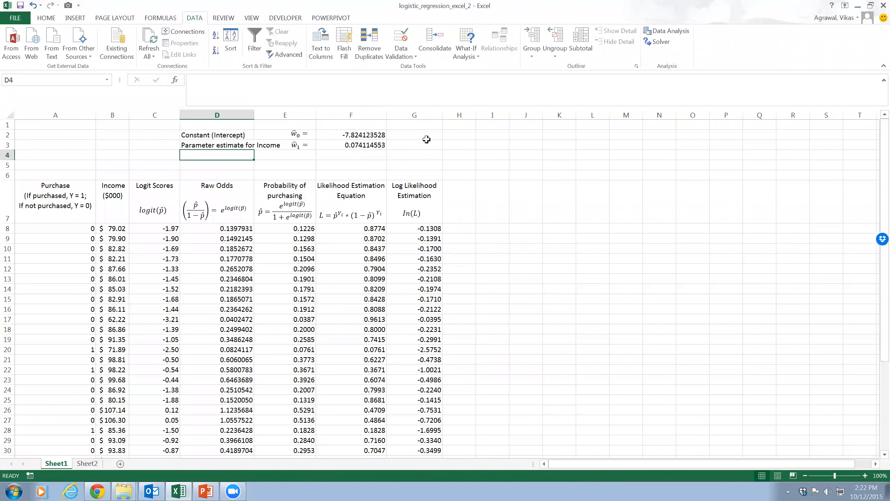
click(337, 134)
text(1)
key(Return)
text(0)
key(Return)
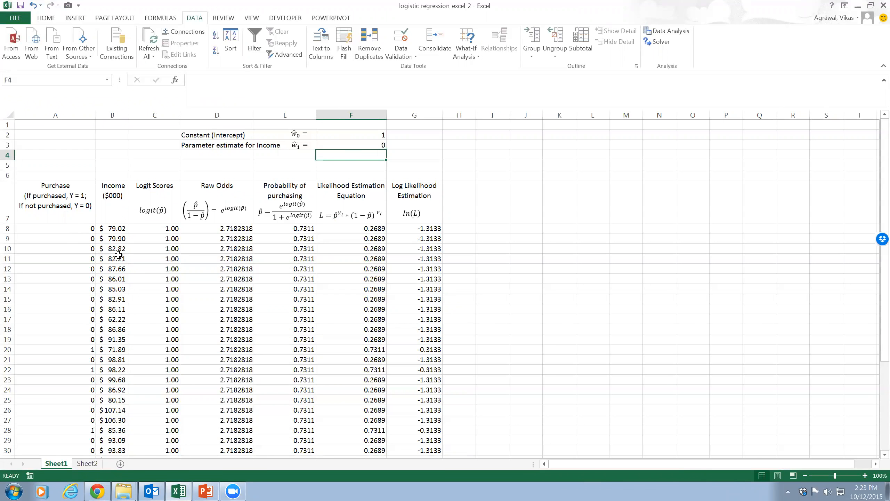
Review the purchase outcomes in column A from row 8 down, and dismiss the antivirus notification.
scroll(118, 254, down, 7)
scroll(119, 254, up, 7)
click(76, 228)
drag(76, 228, 68, 454)
scroll(67, 440, up, 2)
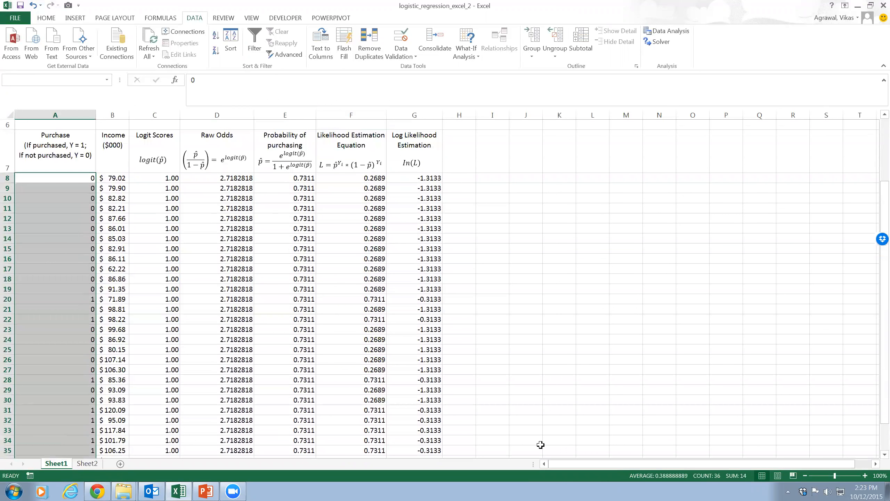
scroll(618, 405, up, 2)
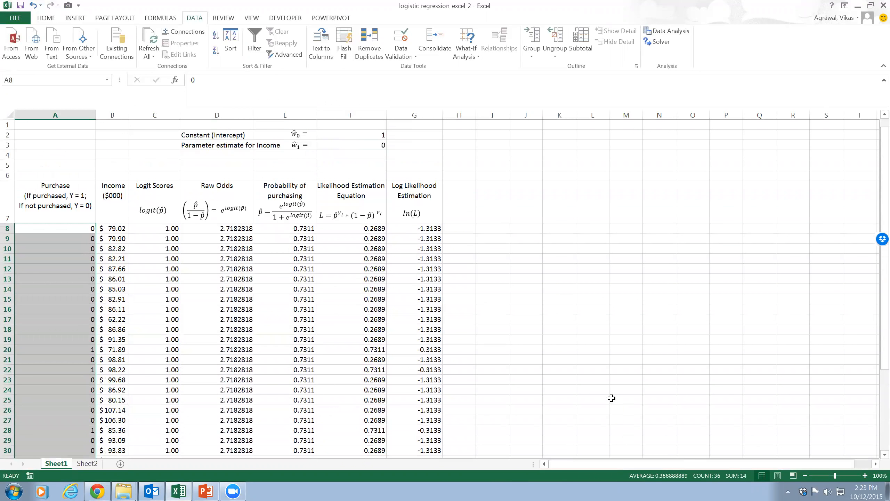
click(238, 359)
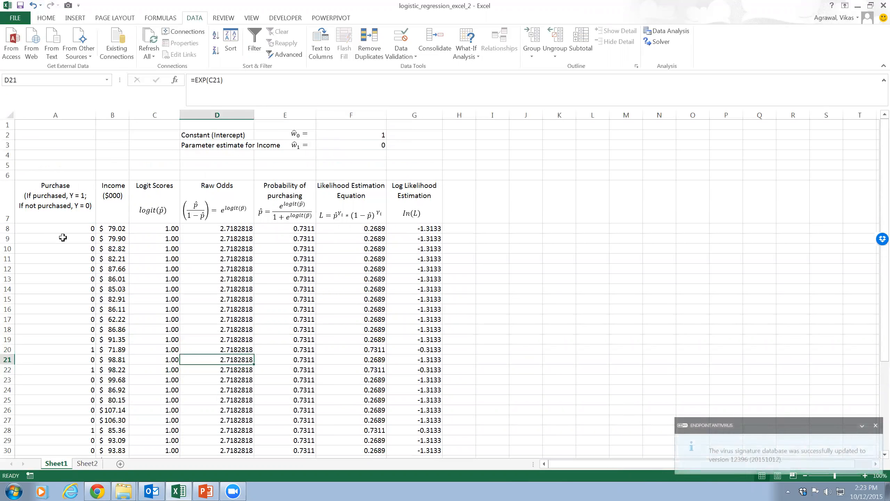
click(876, 425)
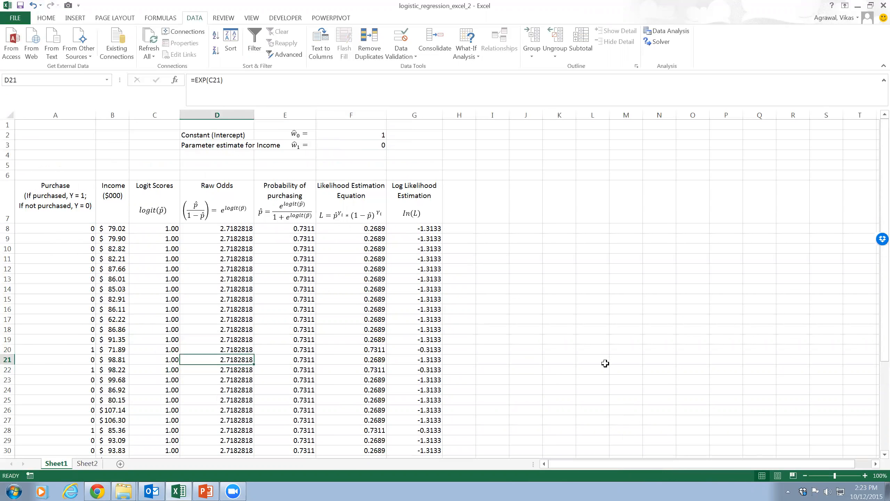
Inspect the first income value in B8 and the cell references in the logit score formula in C8.
click(114, 229)
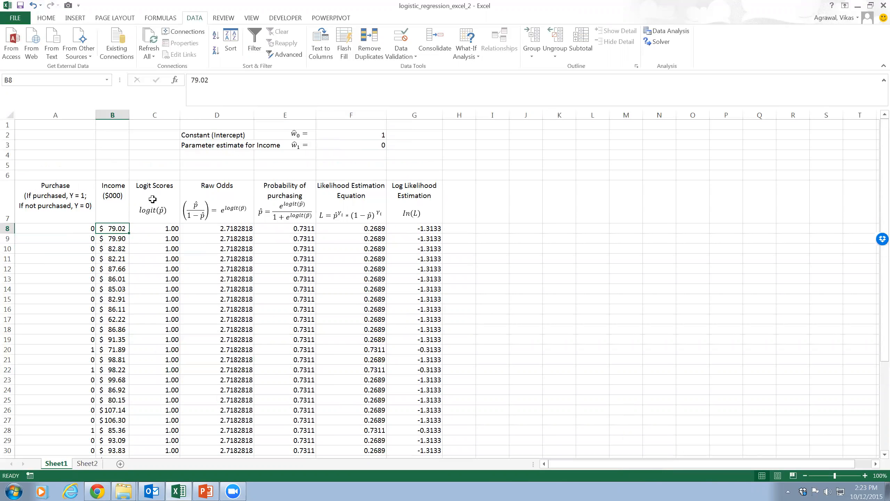
click(169, 230)
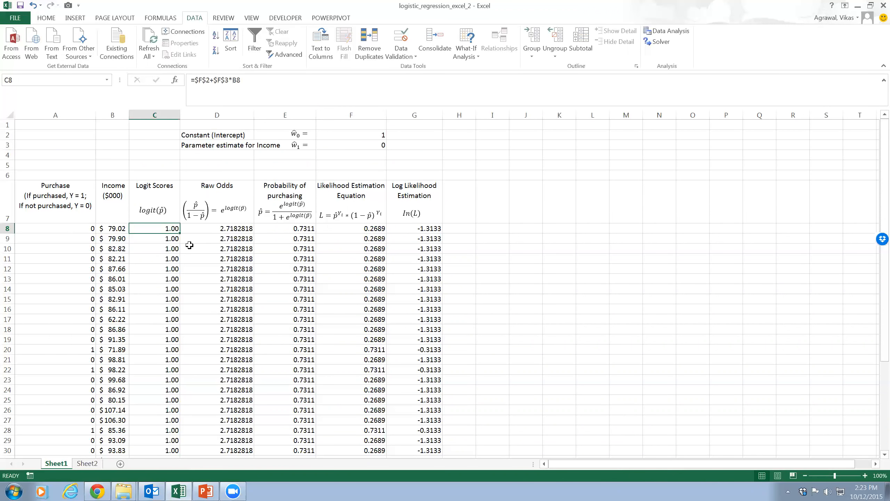
key(F2)
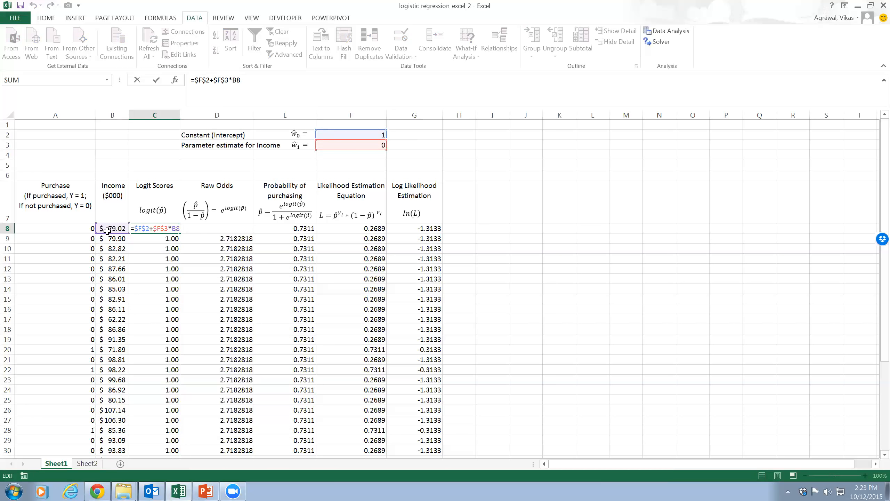
key(Return)
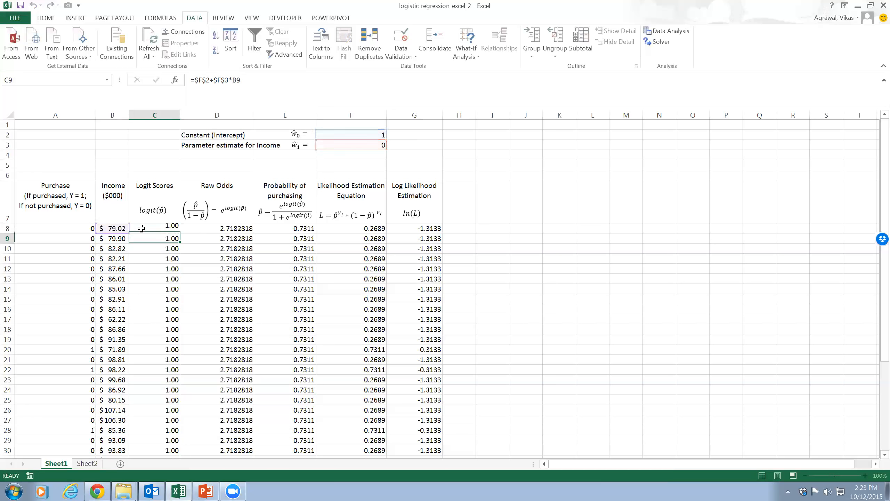
Enter the logit score formula =$F$2+$F$3*B8 in C8, with absolute references to both parameter estimates.
click(149, 228)
text(=)
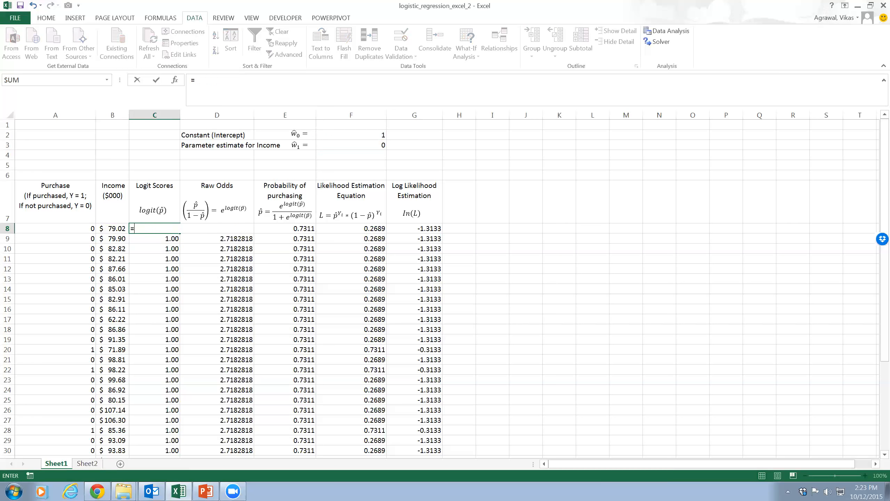
click(340, 135)
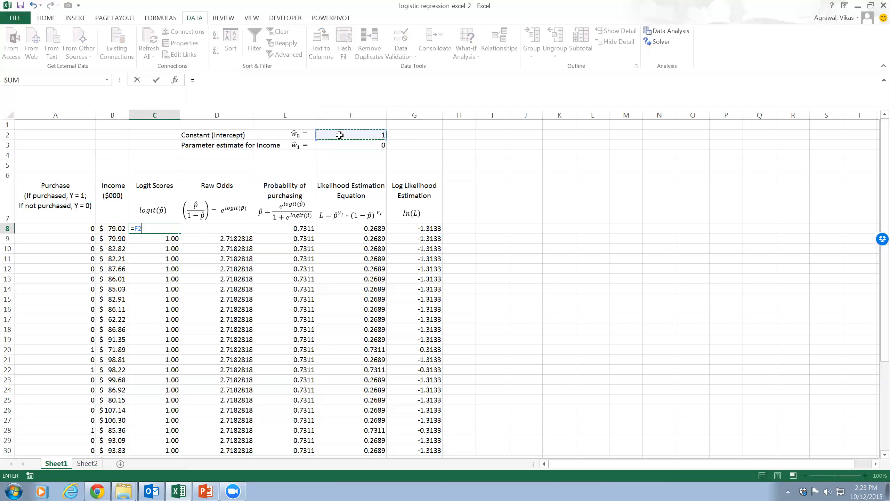
key(F4)
text(+)
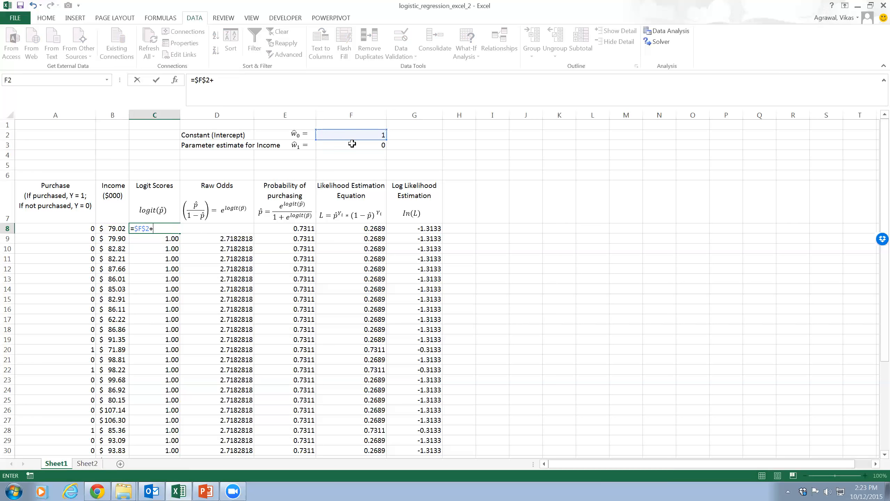
click(352, 144)
key(F4)
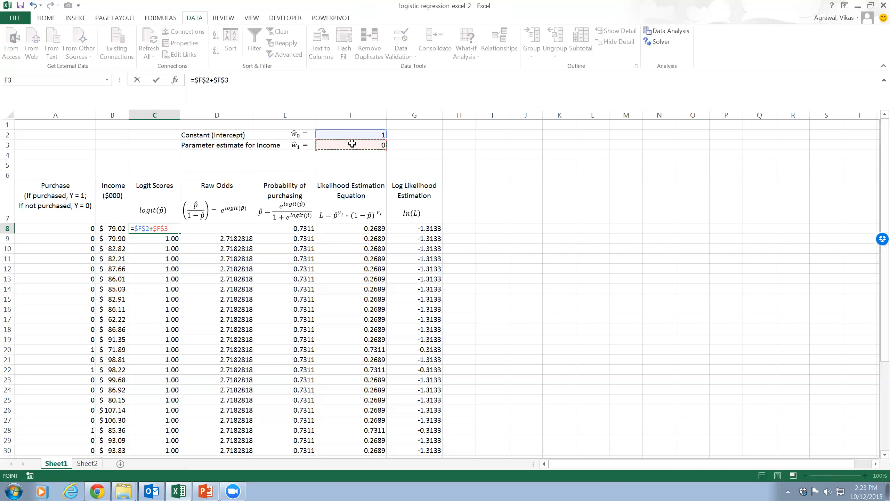
text(*)
click(112, 229)
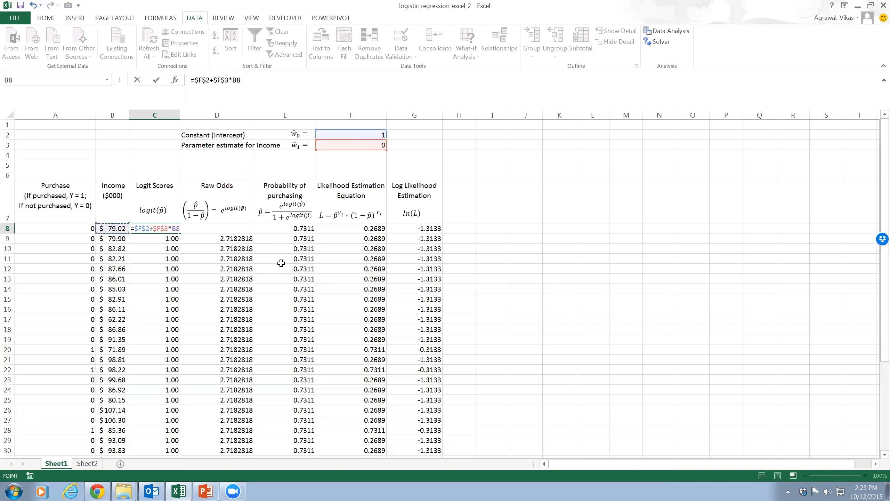
key(Return)
Enter the raw odds formula =EXP(C8) in D8 to exponentiate the first row's logit score.
click(223, 228)
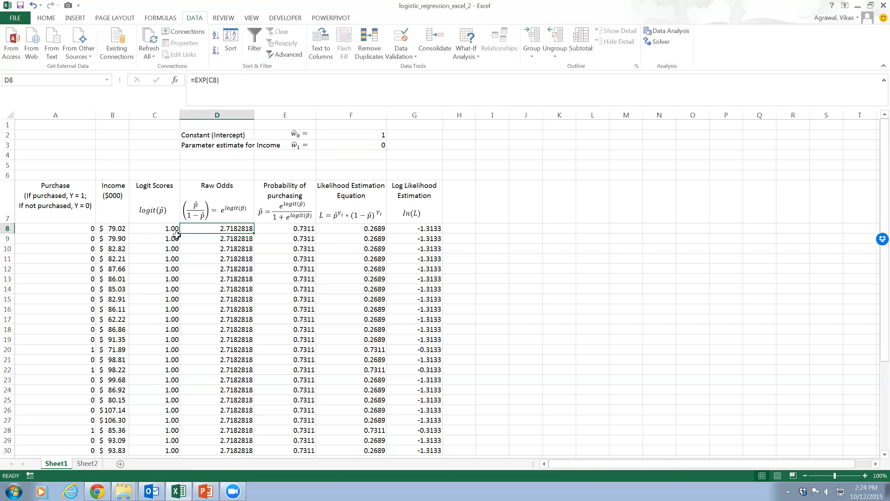
text(=)
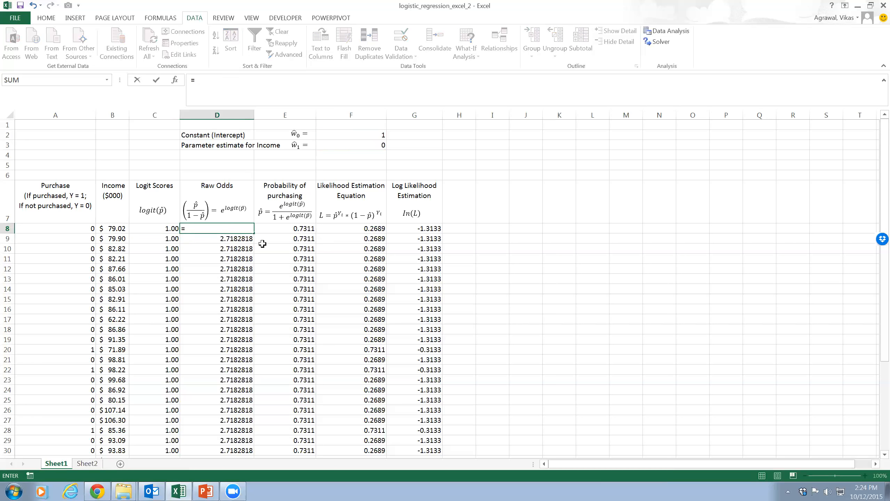
text(exp)
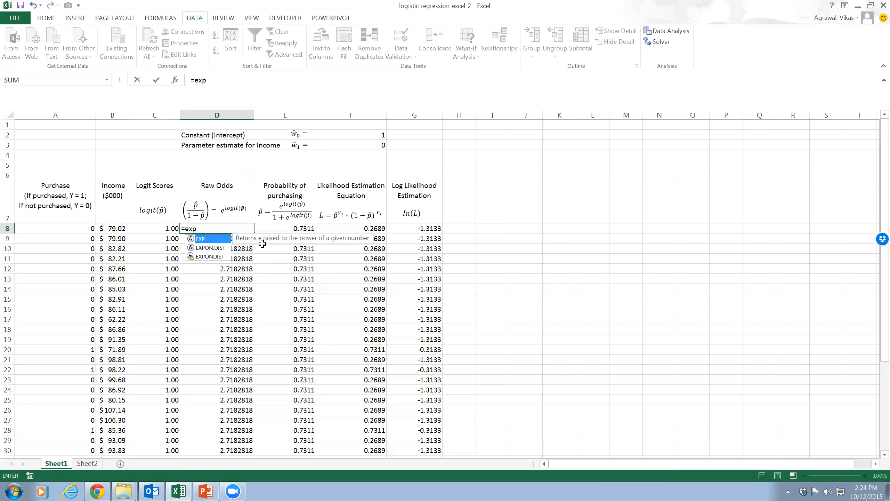
text(()
key(Left)
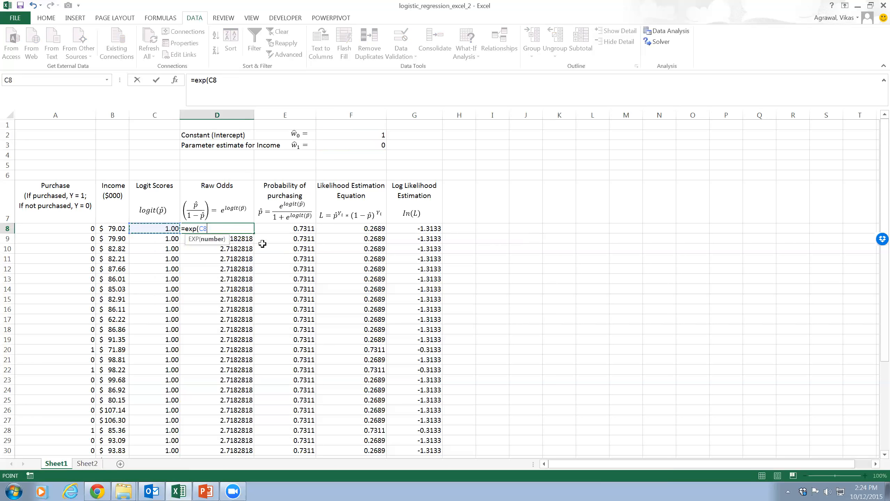
text())
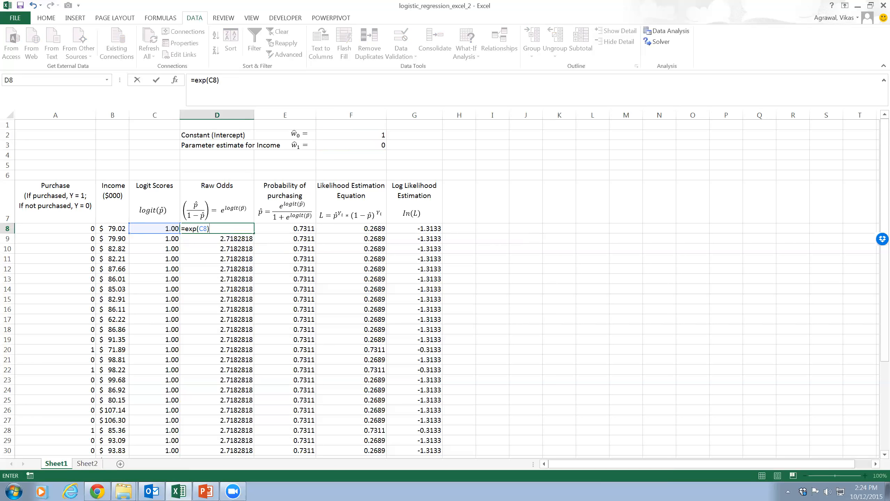
key(Return)
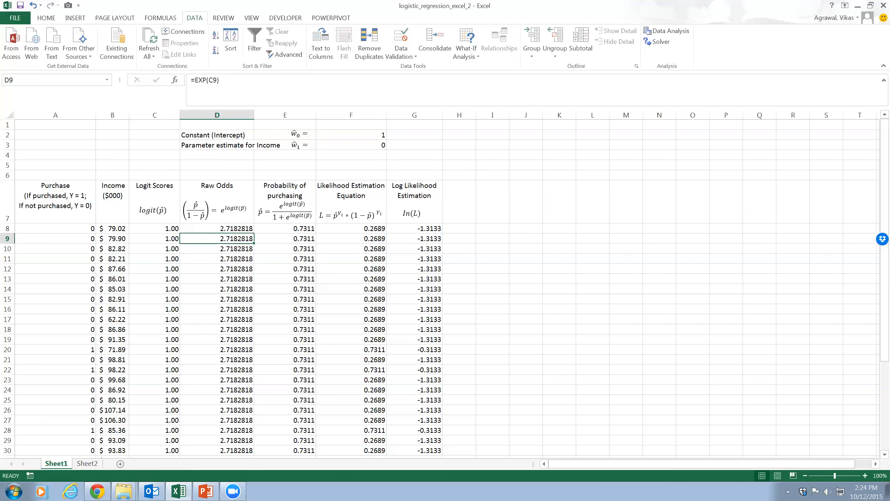
click(215, 227)
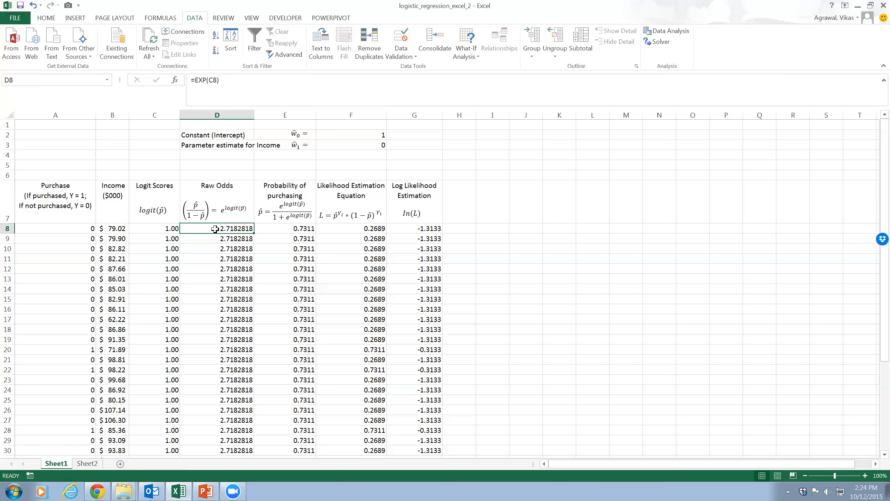
Enter =D8/(1-D8) as the probability of purchasing formula in E8.
click(270, 227)
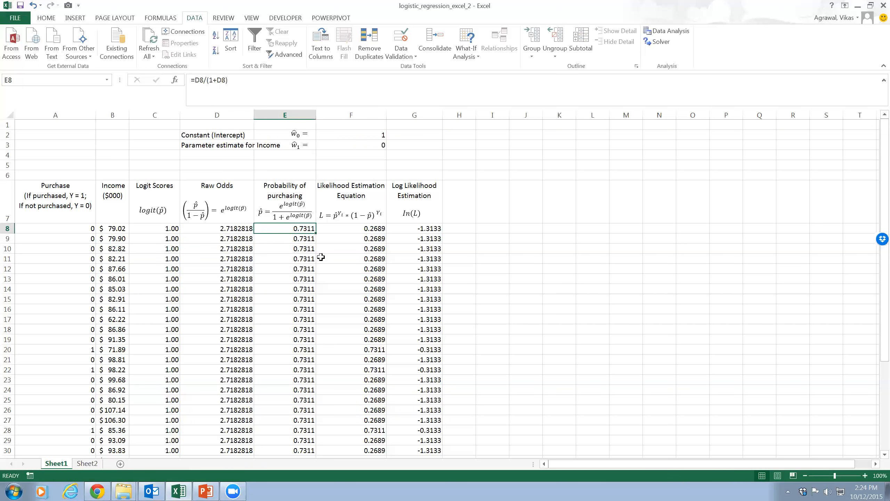
text(=)
key(Left)
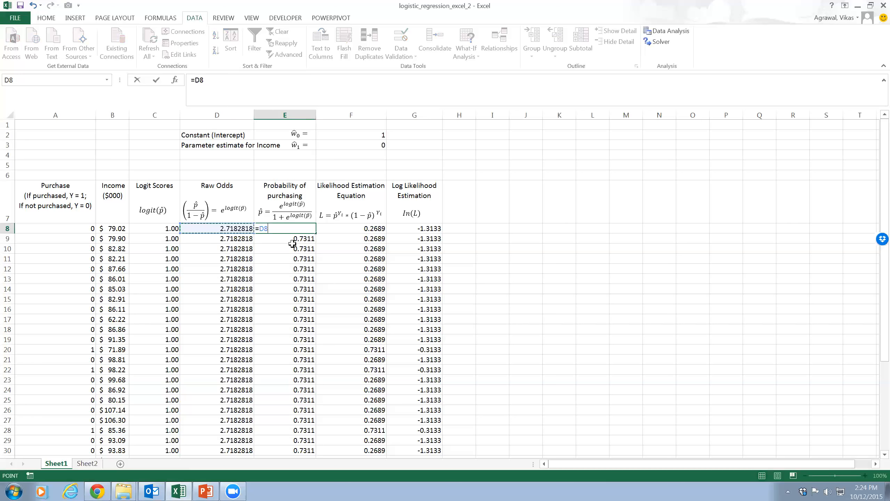
text(/(1-)
key(Left)
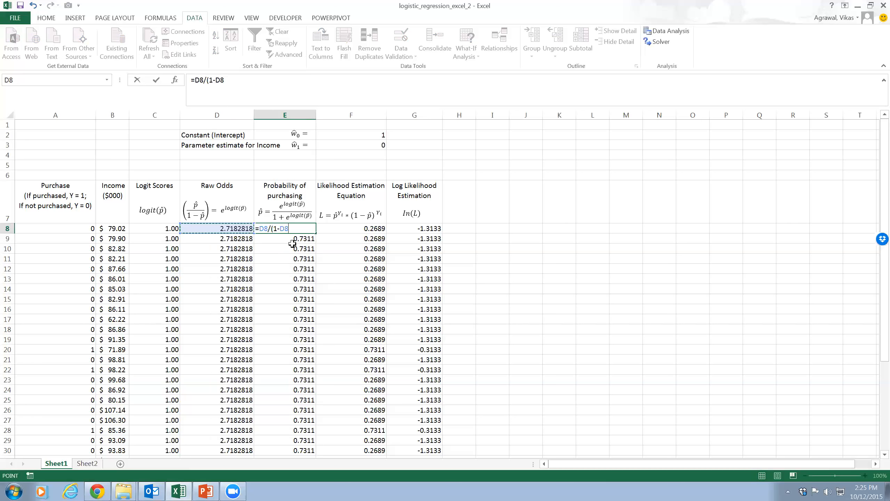
key(Return)
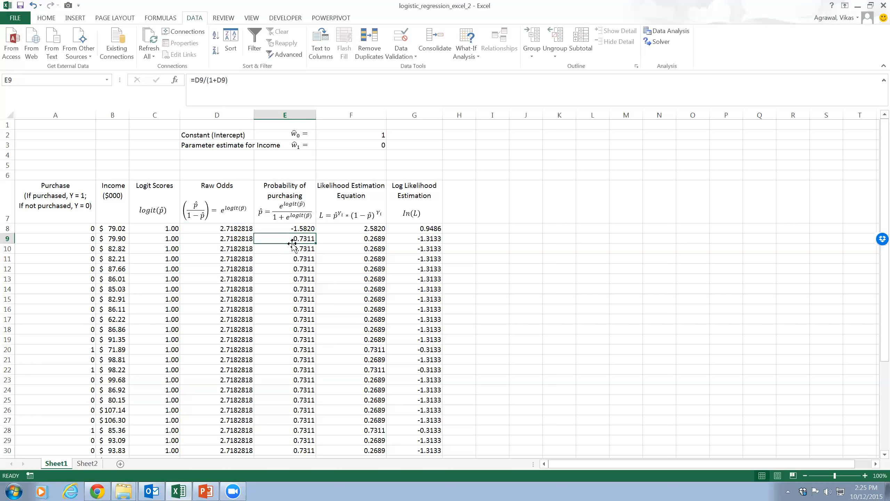
Correct the operator in the E8 probability formula so that it reads =D8/(1+D8).
click(280, 228)
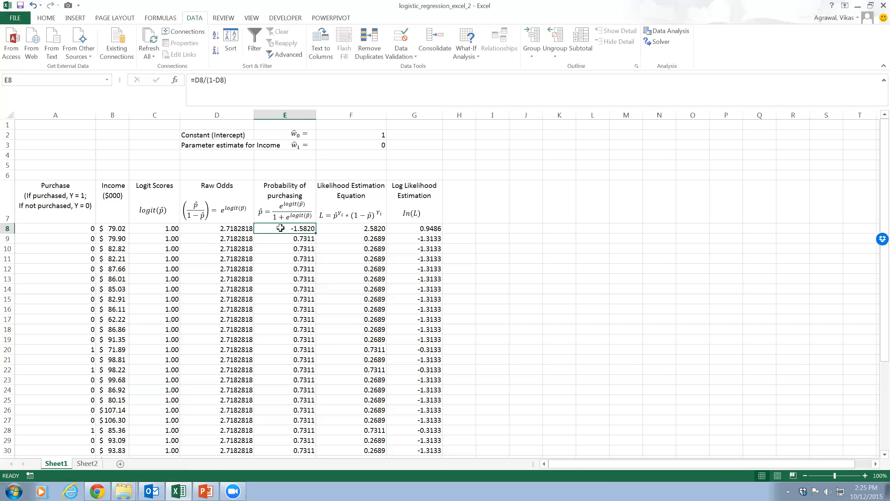
key(F2)
key(BackSpace)
text(+)
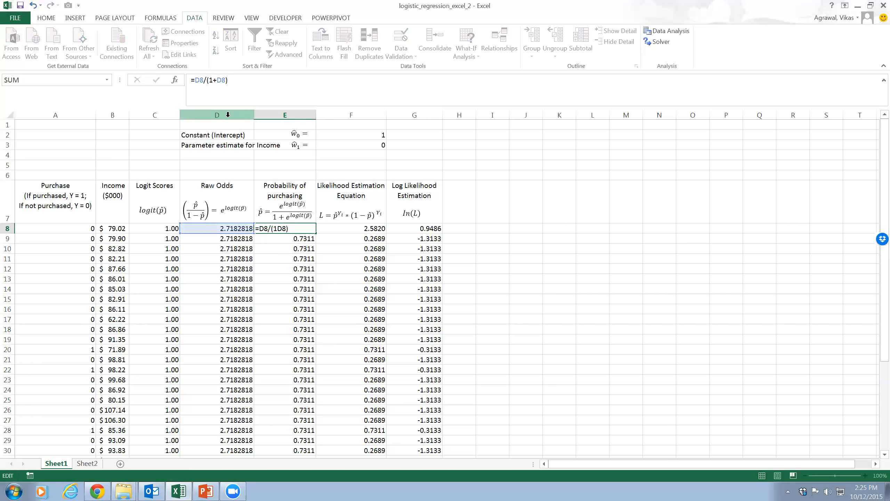
key(Return)
click(274, 228)
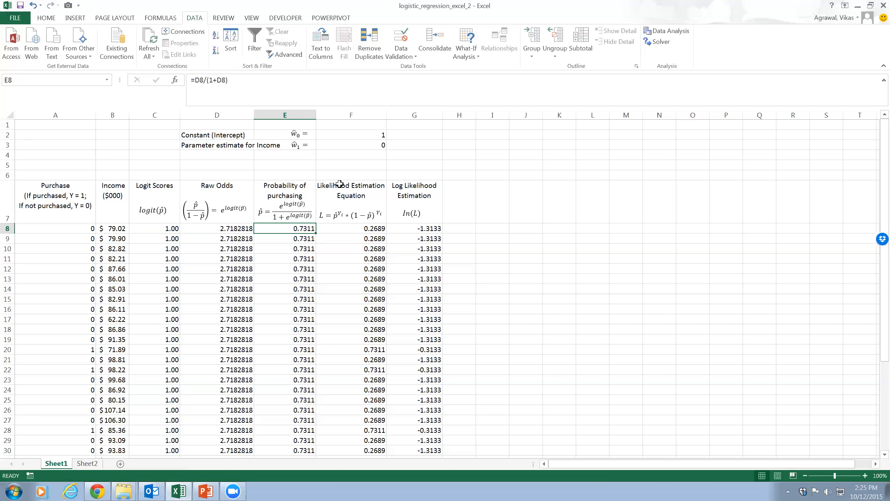
Examine the likelihood formula in F8 and compare it with the purchase outcome and probability in row 20.
scroll(342, 204, down, 1)
scroll(343, 213, up, 1)
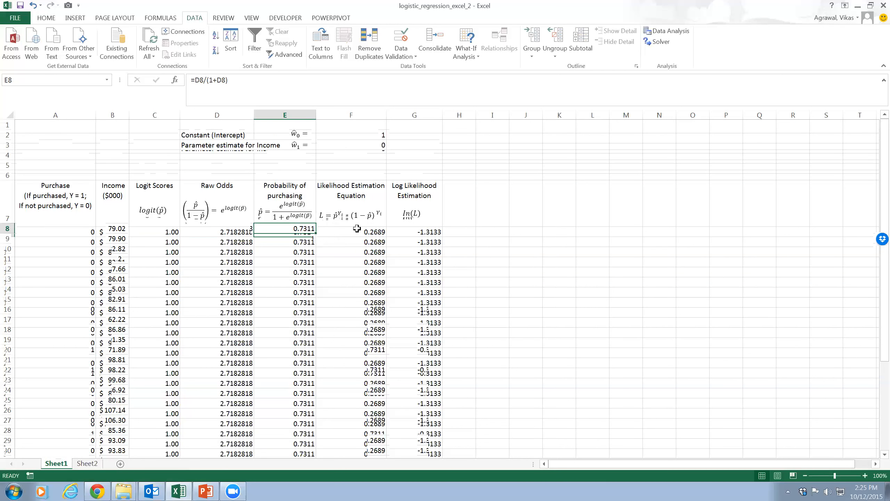
click(342, 226)
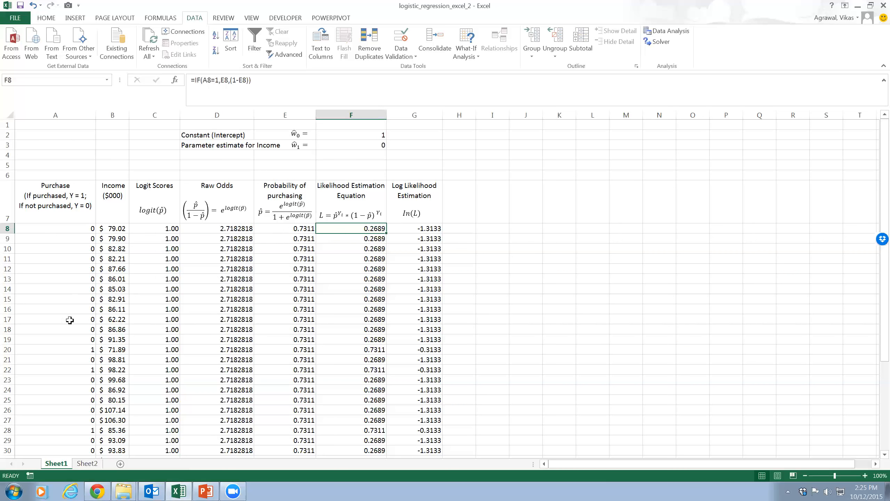
click(81, 350)
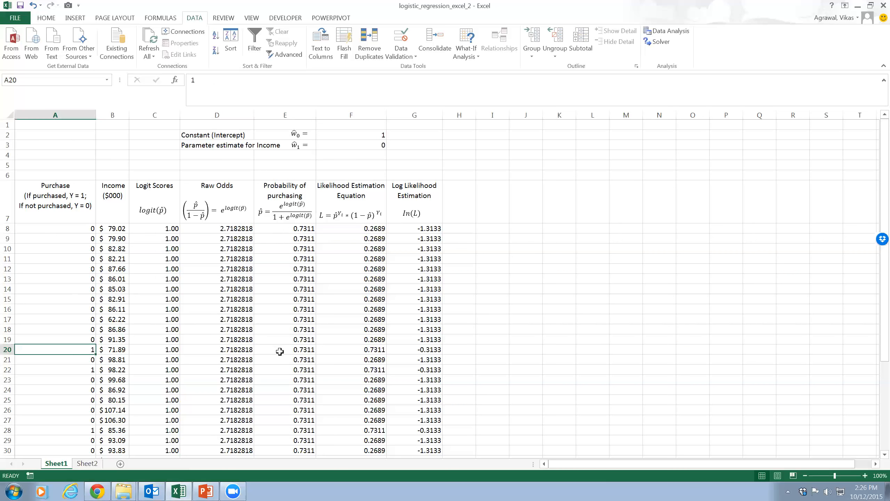
click(282, 351)
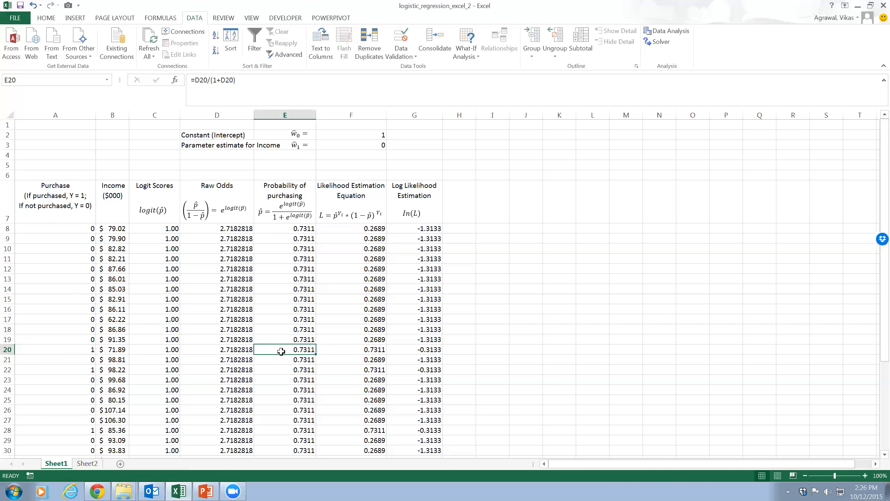
click(363, 230)
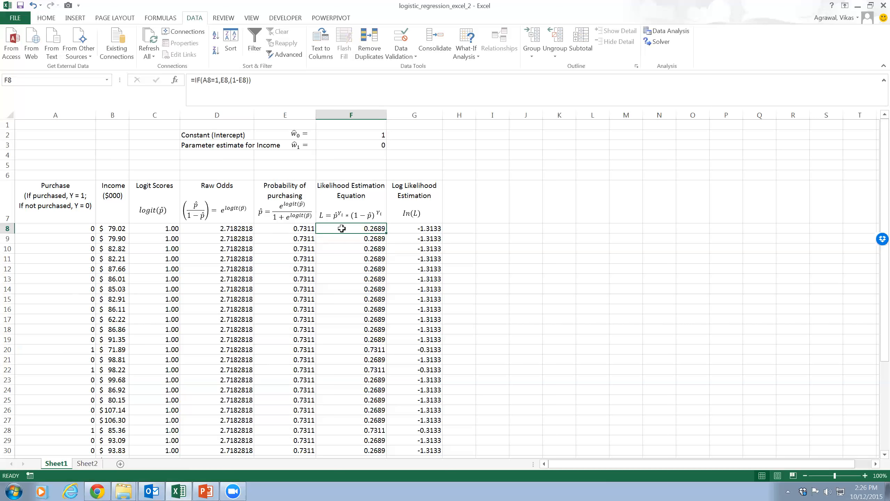
scroll(355, 278, down, 6)
scroll(349, 249, up, 3)
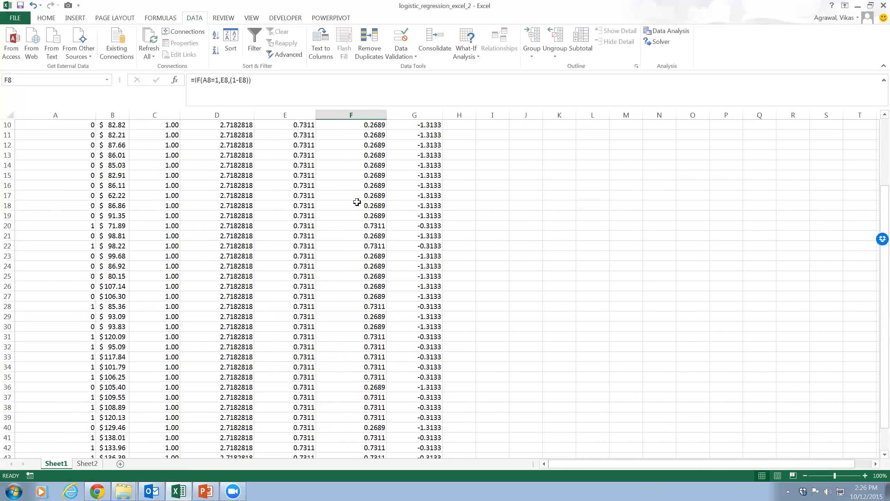
Re-enter the likelihood formula =IF(A8=1,E8,(1-E8)) in F8 for the first data row.
scroll(356, 202, up, 3)
scroll(356, 242, down, 10)
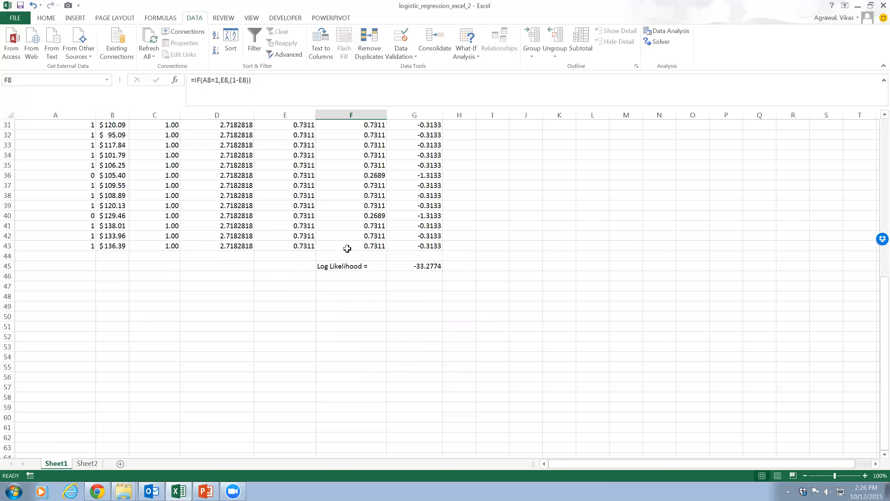
scroll(347, 248, up, 10)
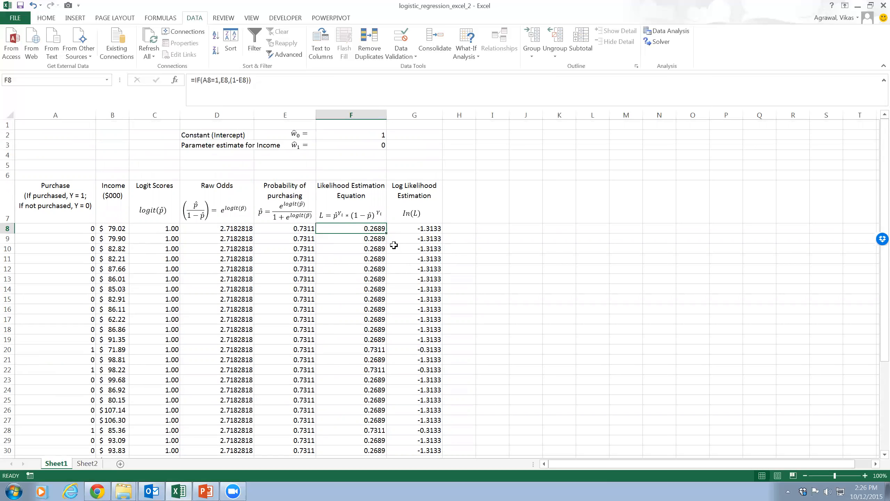
text(=)
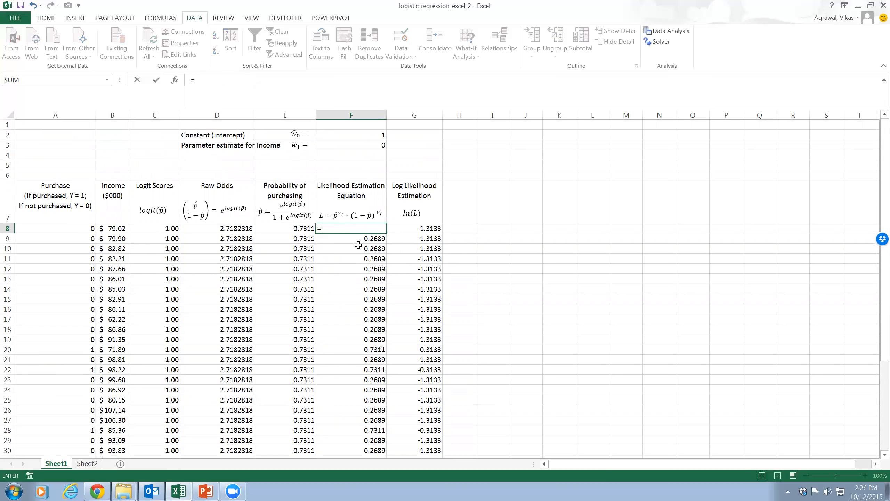
text(if()
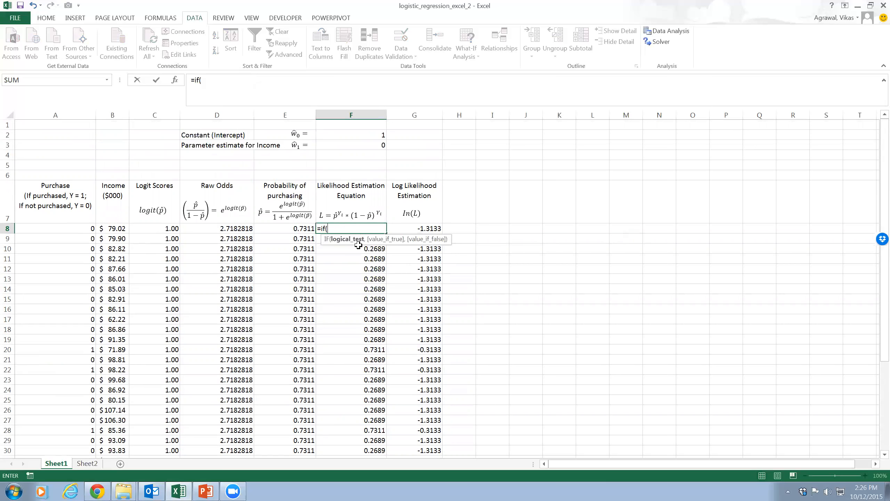
click(73, 227)
text(=1,)
key(Left)
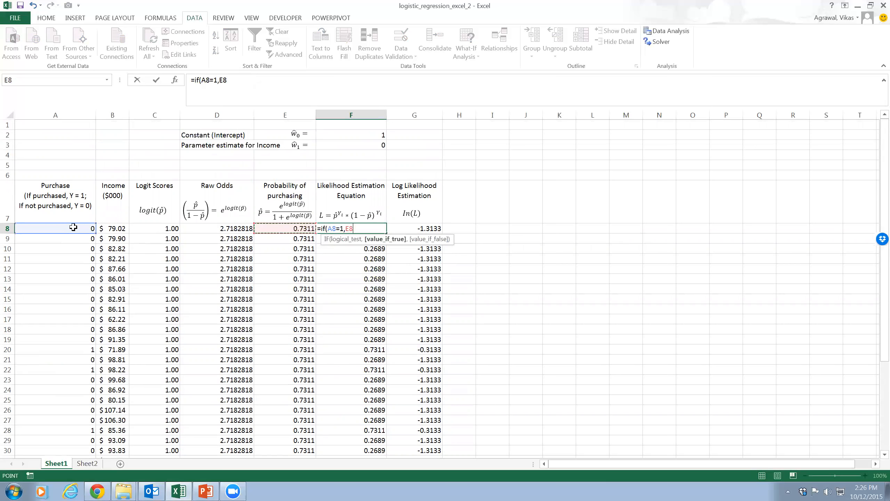
text(,)
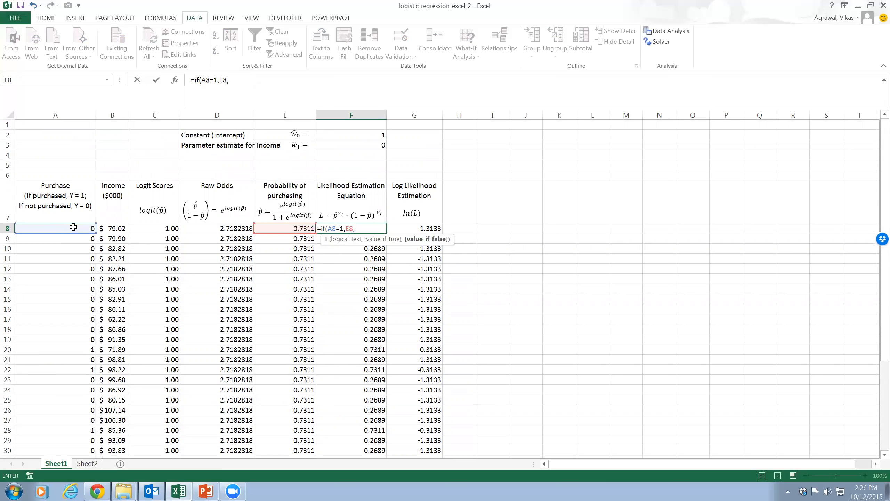
text((-)
text(1-)
click(275, 228)
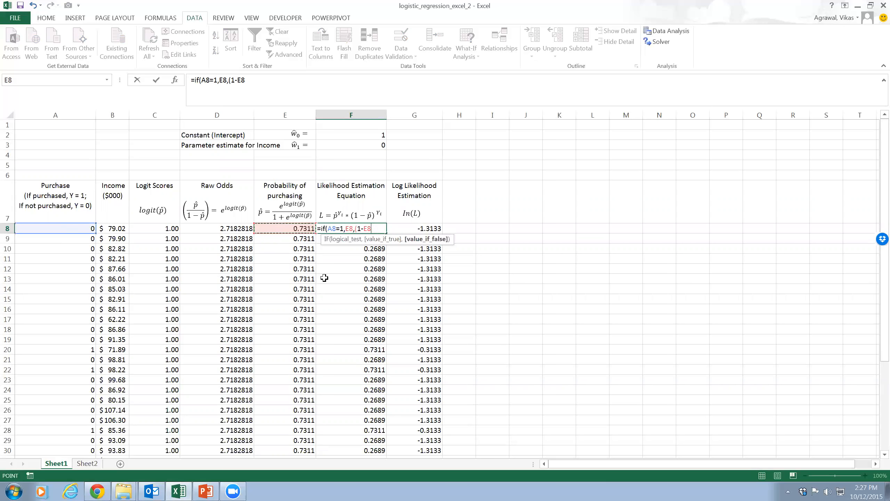
text()))
key(Return)
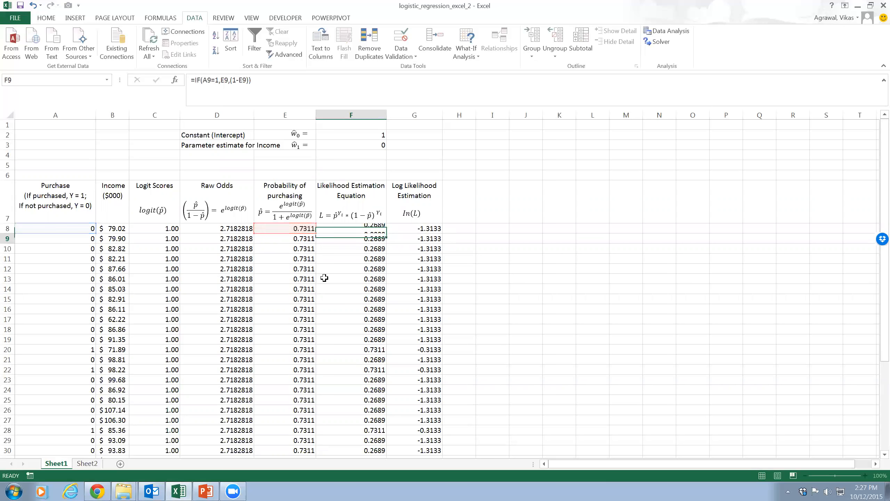
Examine how the likelihood formula in F8 draws on the purchase outcome in A8 and the probability in E8.
click(347, 230)
click(353, 240)
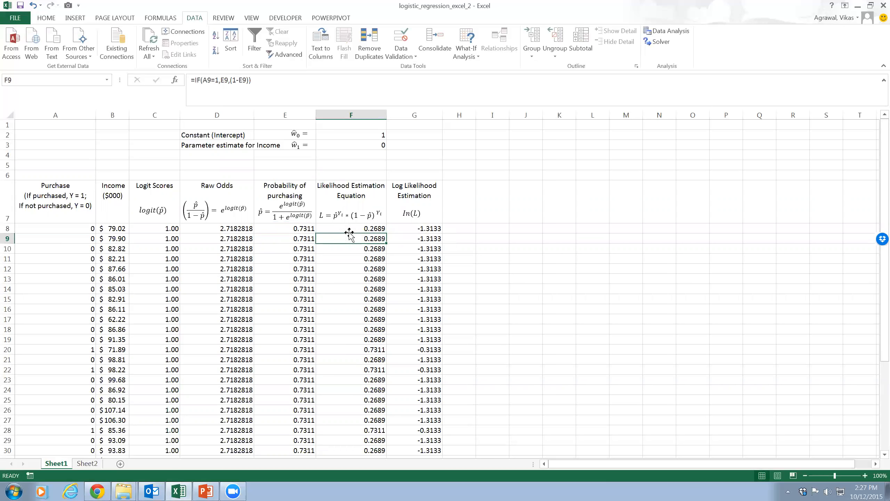
click(346, 227)
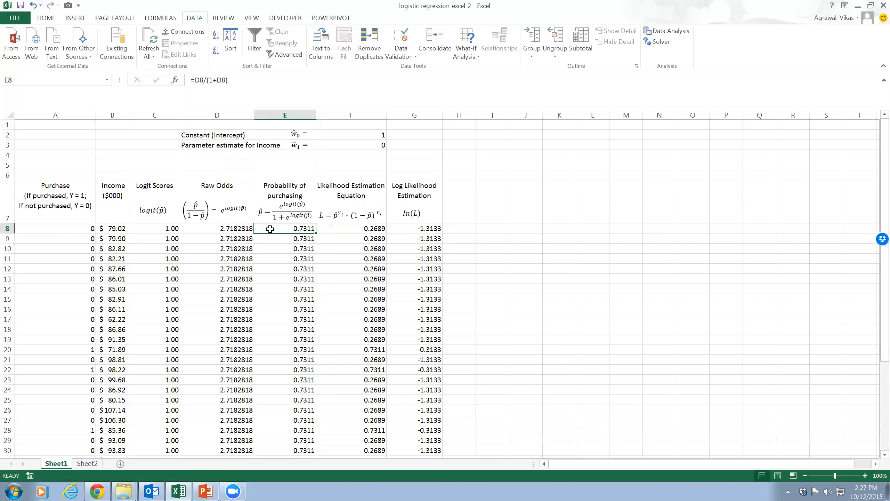
click(83, 230)
click(283, 229)
click(347, 227)
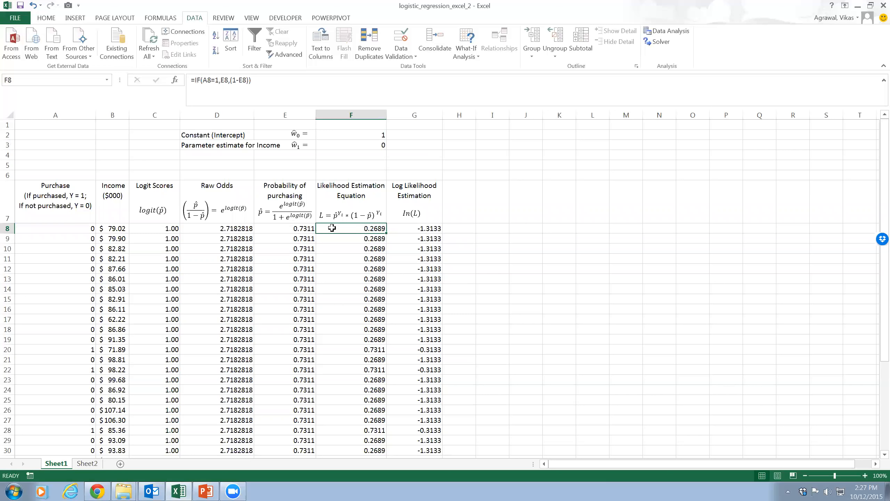
click(307, 228)
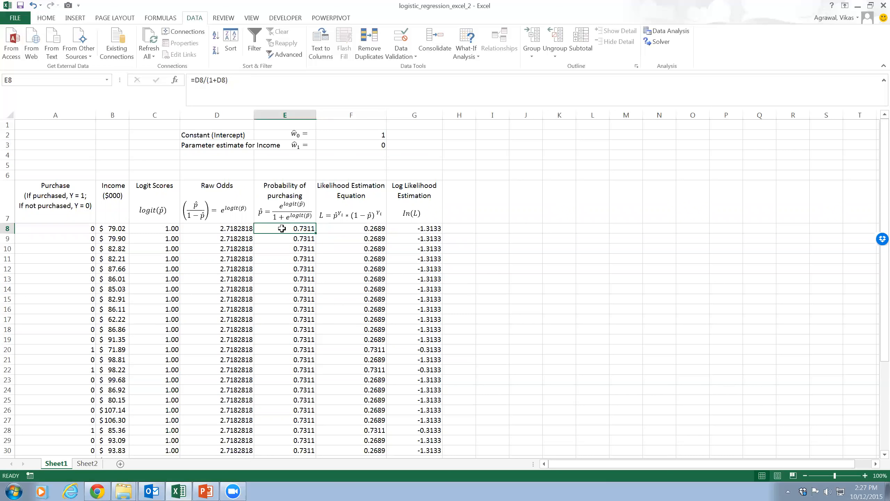
click(355, 229)
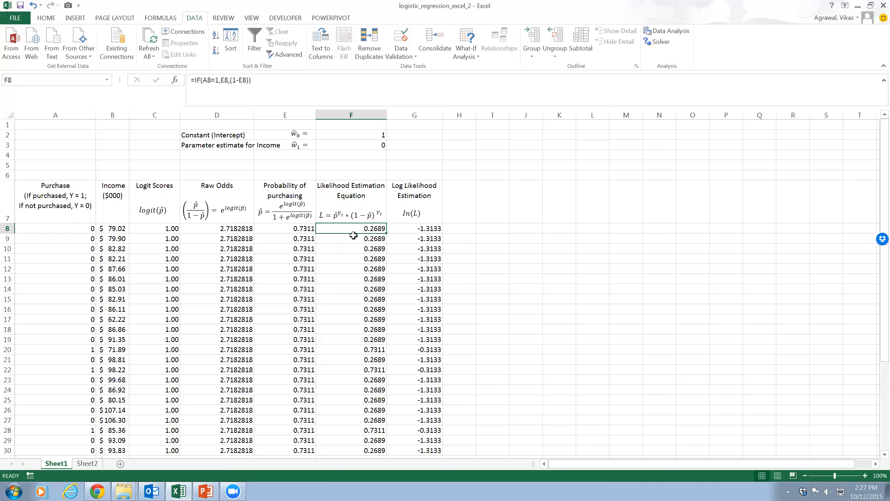
Inspect the natural log formula in G8 and the total log likelihood formula in G45.
click(407, 230)
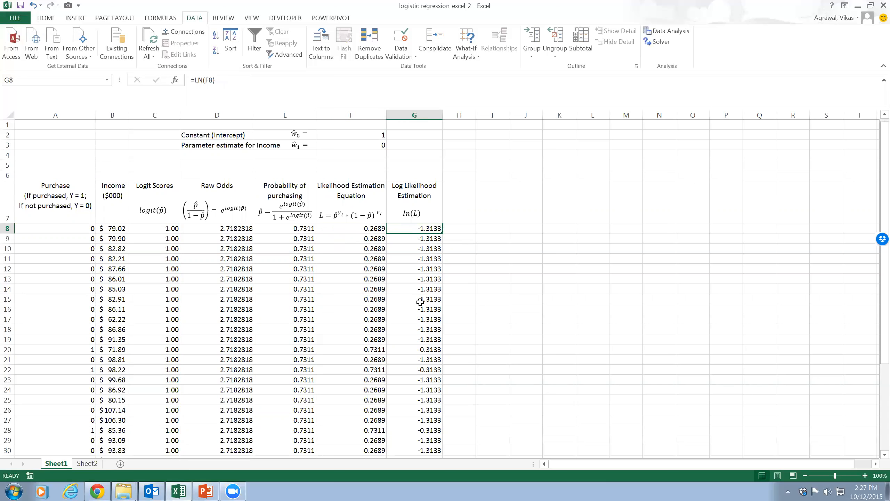
scroll(420, 302, down, 8)
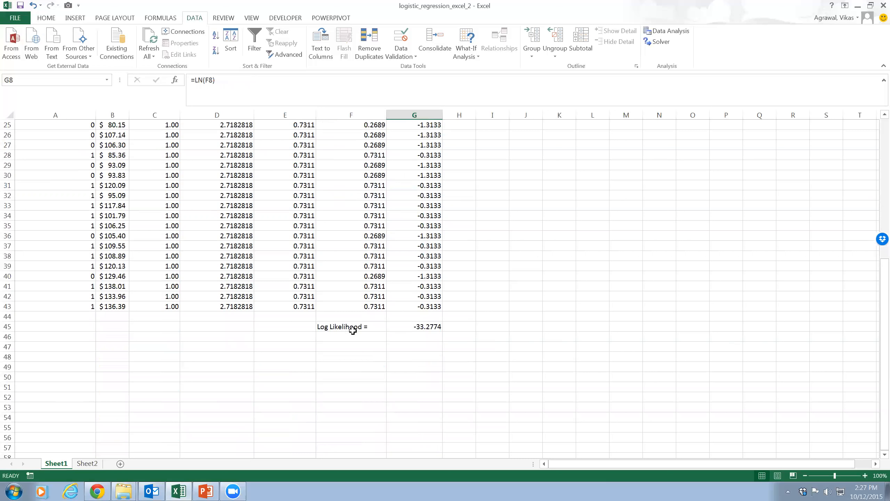
click(410, 327)
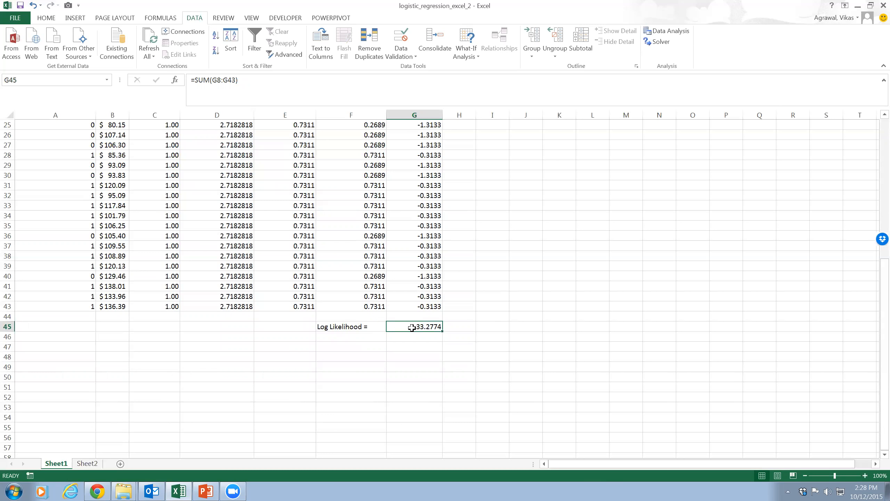
scroll(412, 328, up, 8)
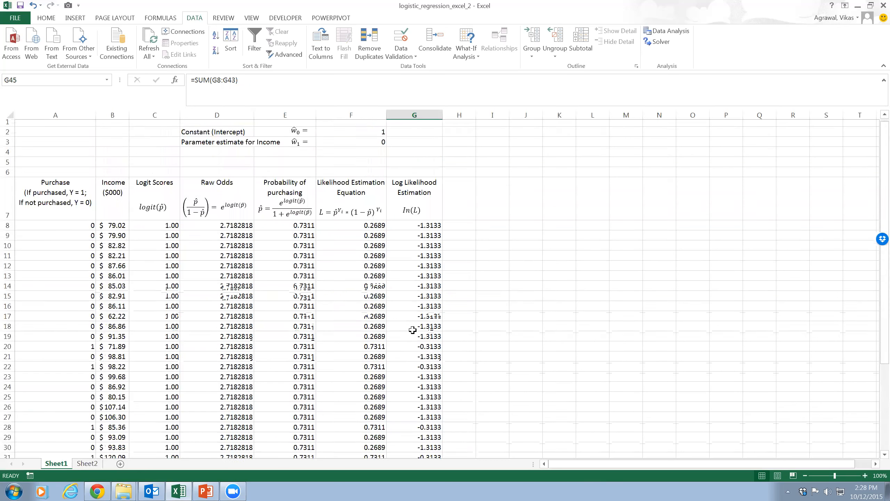
scroll(412, 329, down, 5)
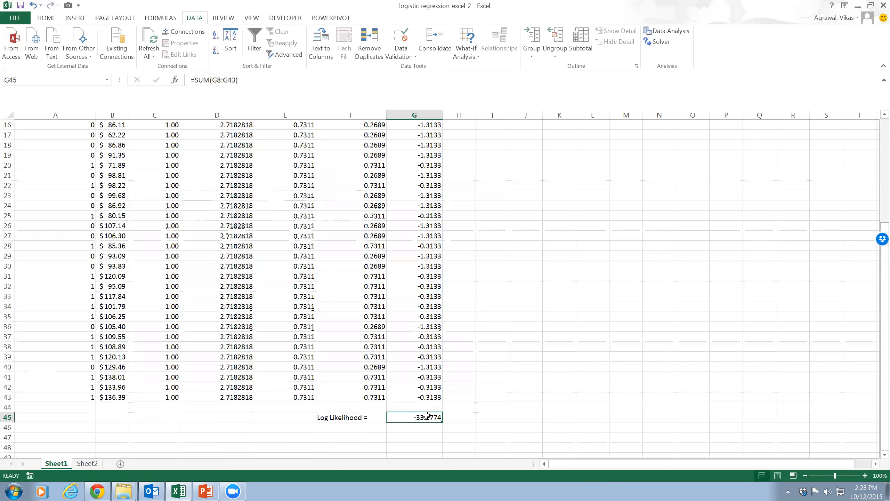
Compare the likelihood and log likelihood columns across all data rows with the Log Likelihood total below them.
scroll(428, 403, up, 5)
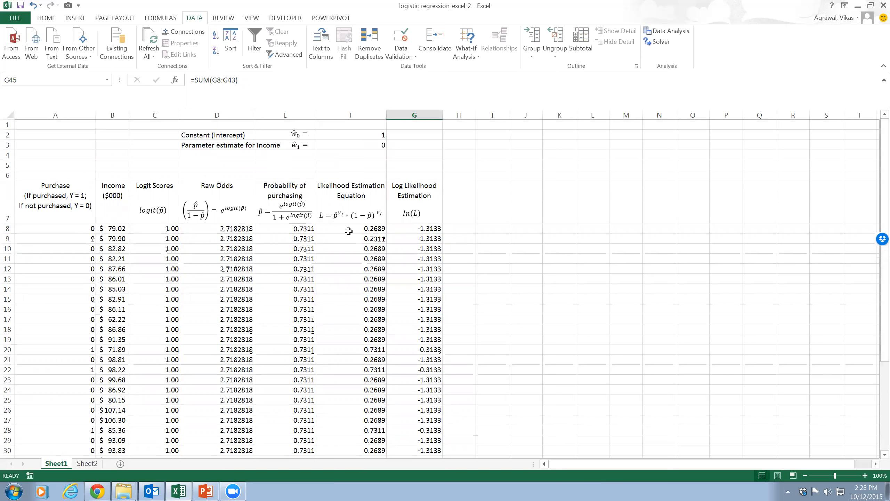
scroll(349, 232, down, 4)
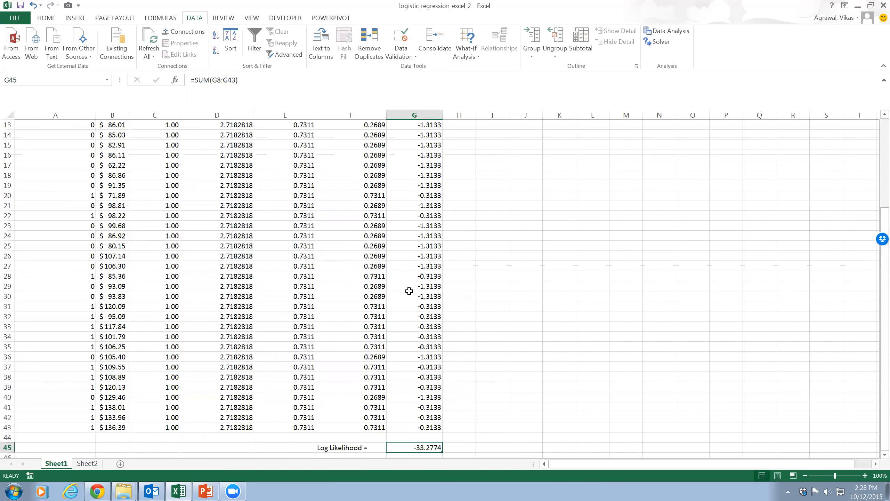
scroll(428, 383, down, 2)
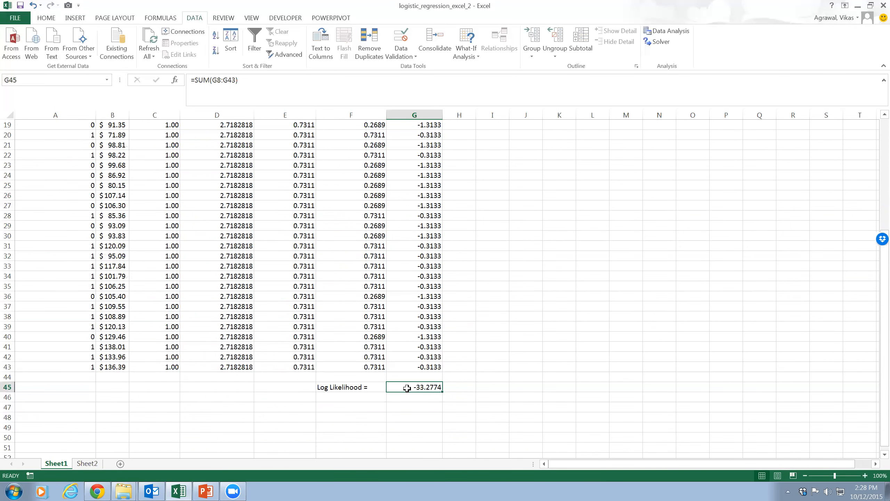
scroll(433, 387, up, 6)
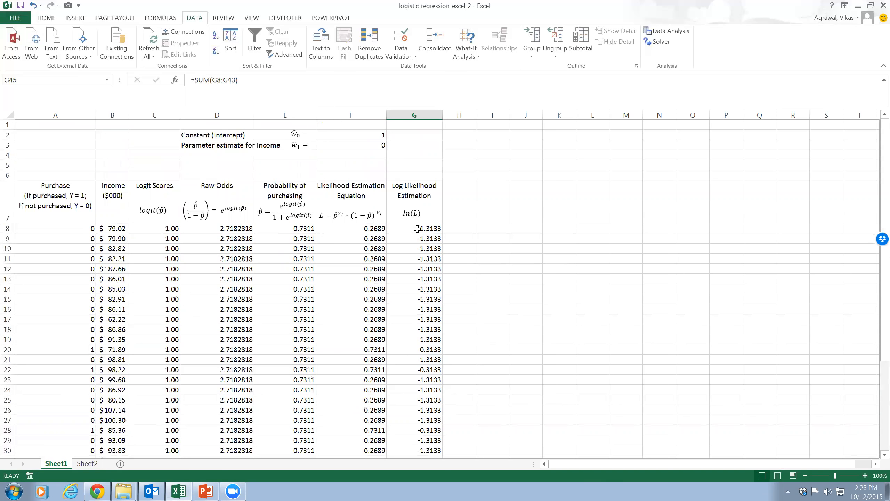
scroll(419, 234, down, 6)
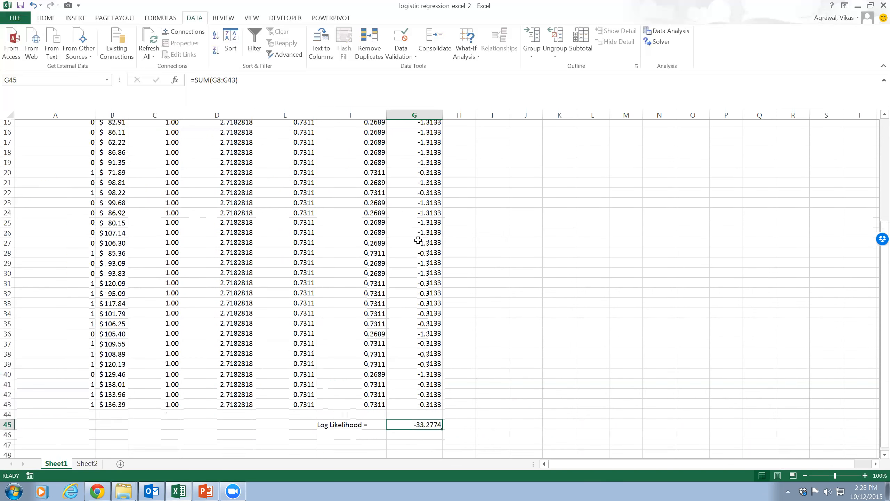
scroll(428, 366, up, 6)
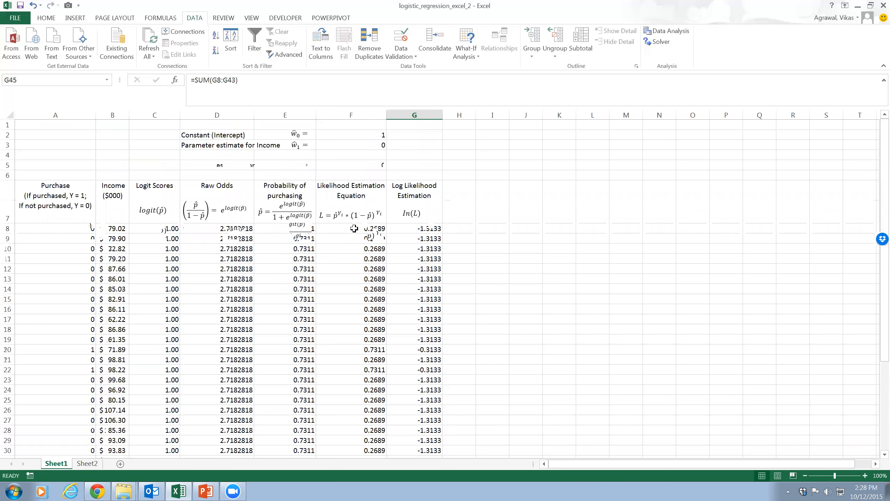
scroll(354, 226, down, 10)
scroll(407, 245, up, 8)
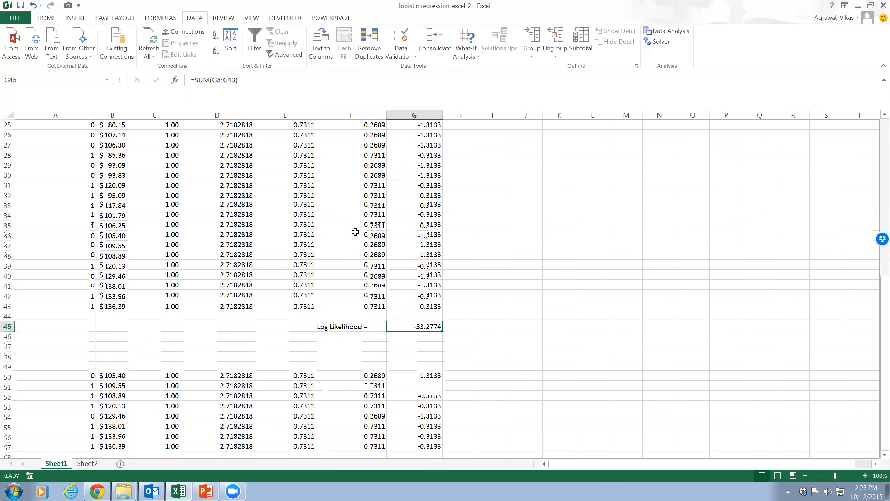
scroll(408, 304, up, 2)
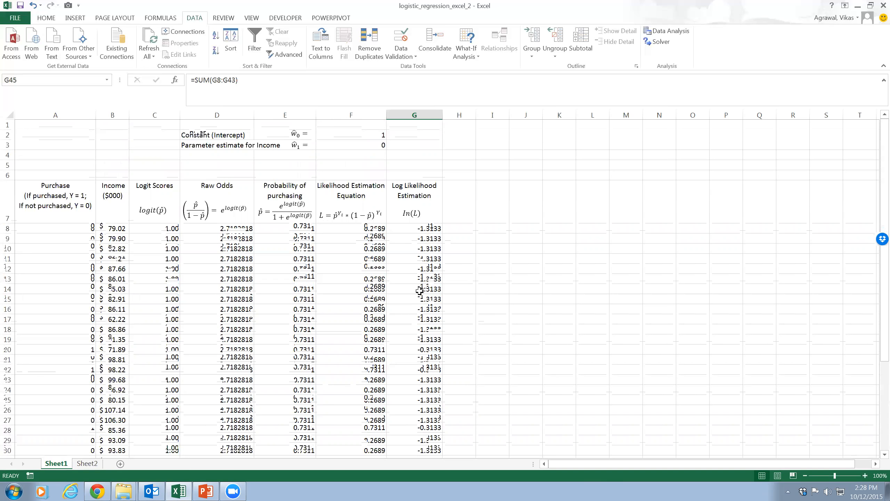
scroll(419, 291, down, 5)
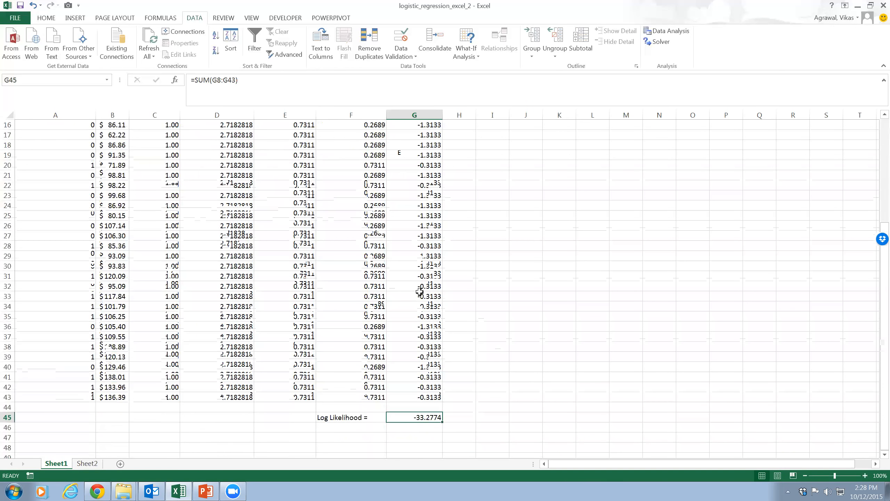
scroll(420, 292, up, 5)
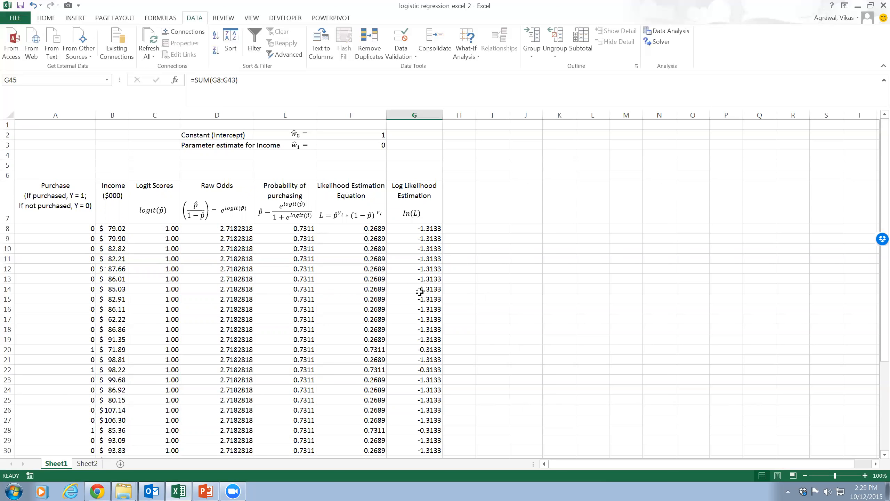
Examine how the log likelihood formula in G8 draws on the likelihood formula in F8.
click(420, 228)
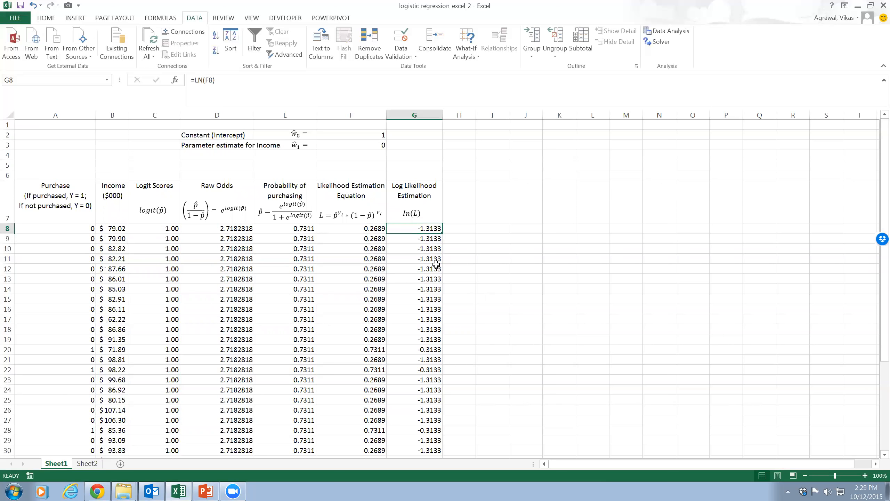
click(359, 228)
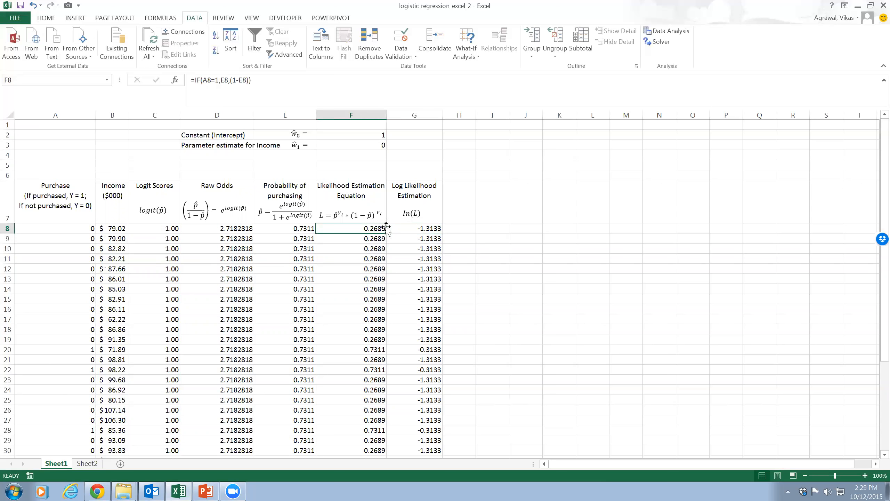
click(403, 227)
scroll(414, 287, down, 1)
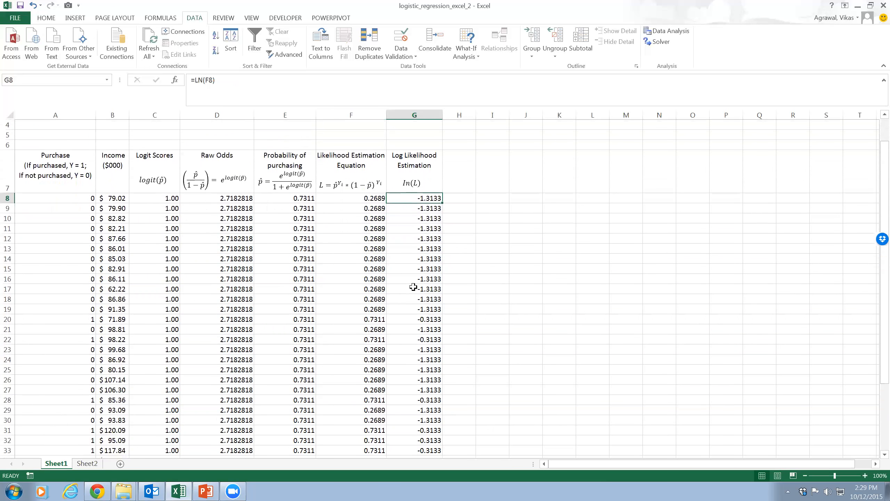
scroll(413, 287, up, 1)
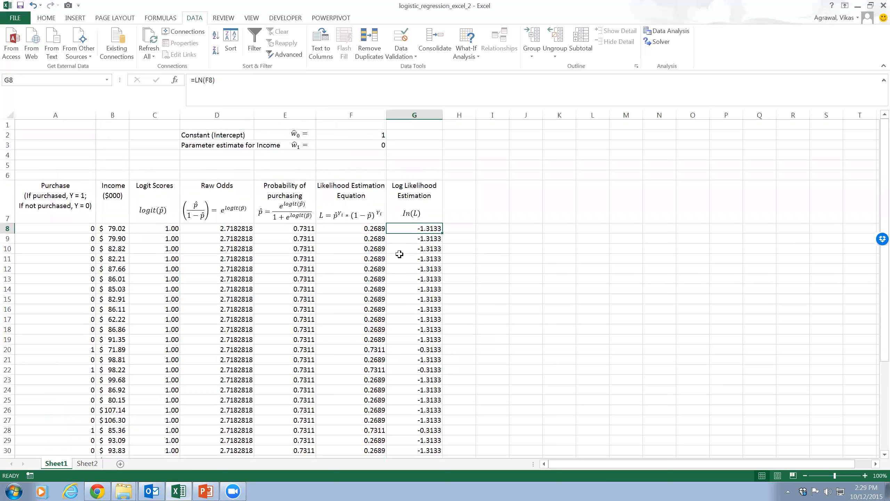
text(=exp)
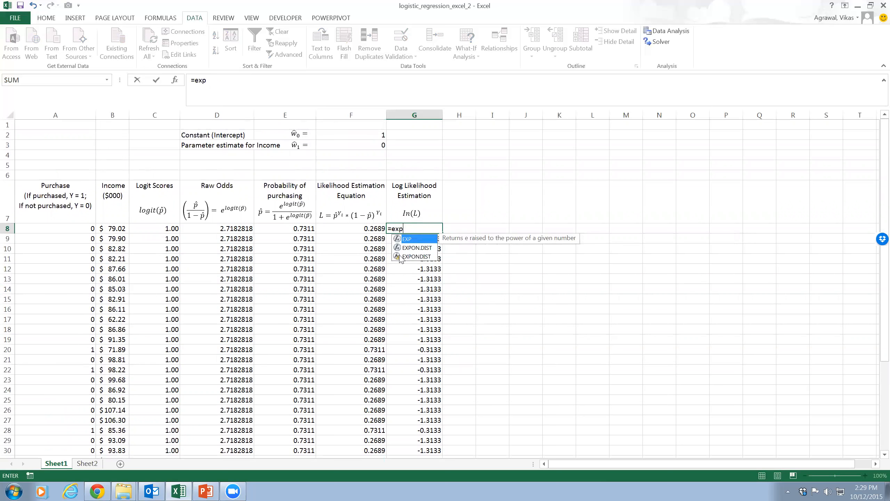
key(BackSpace)
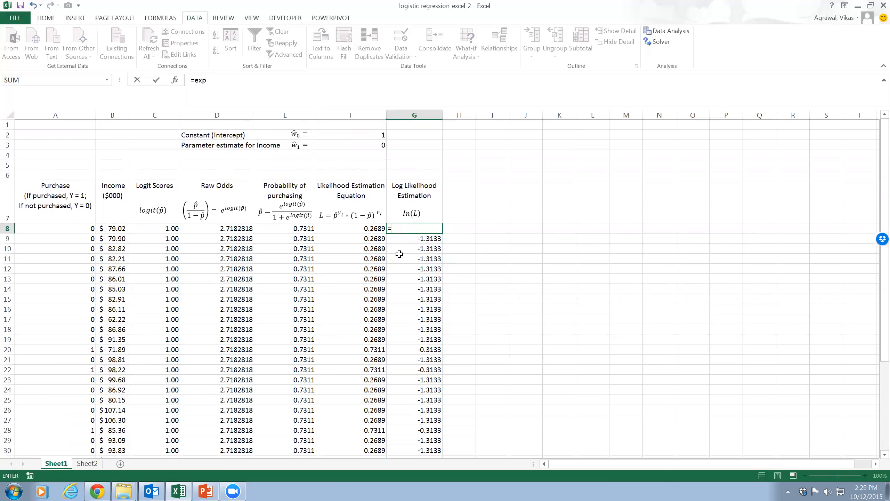
text(il)
key(BackSpace)
key(BackSpace)
click(685, 227)
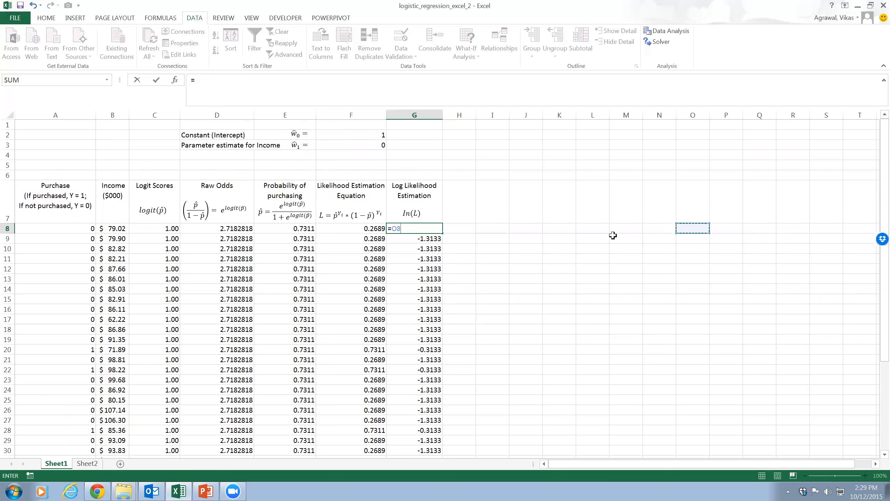
key(Escape)
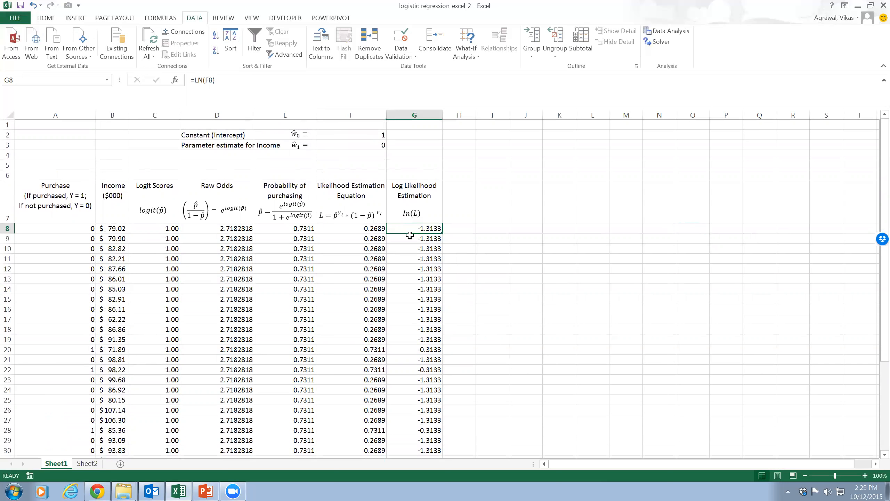
Re-enter the log likelihood formula =LN(F8) in G8 and fill it down through all data rows to G43.
text(=ln)
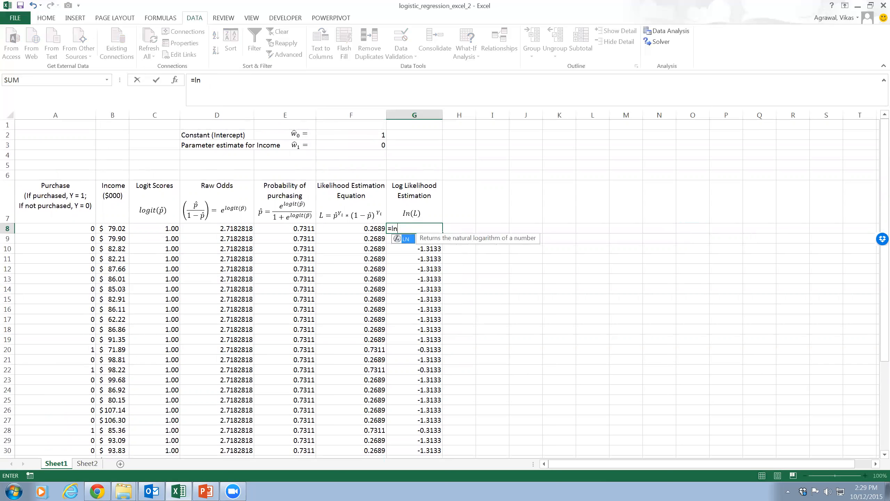
text(()
click(354, 228)
key(Return)
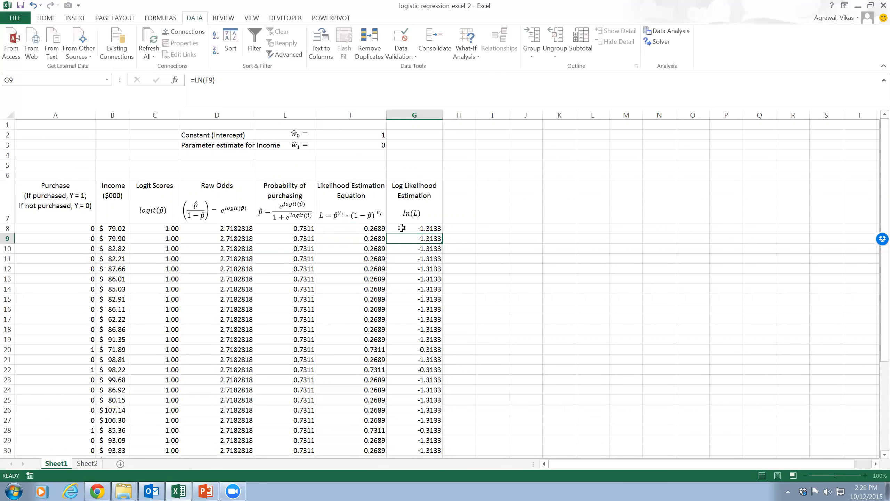
click(436, 229)
double_click(444, 235)
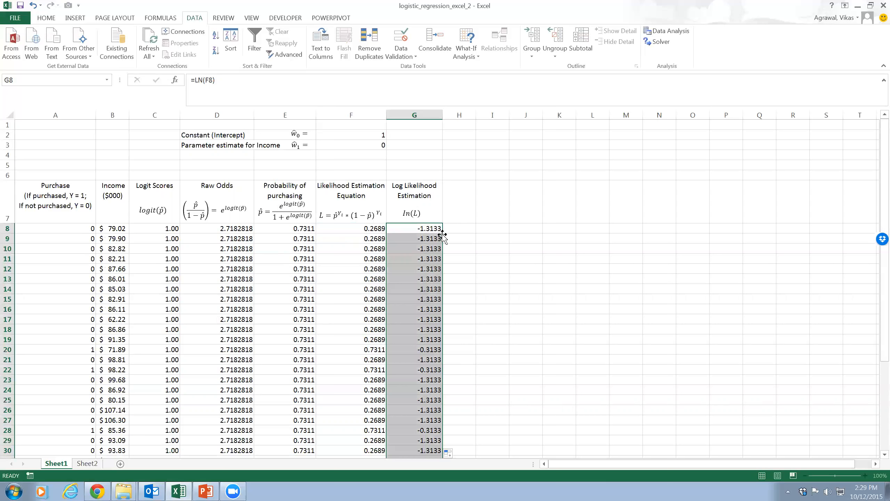
scroll(498, 249, down, 4)
scroll(498, 254, up, 4)
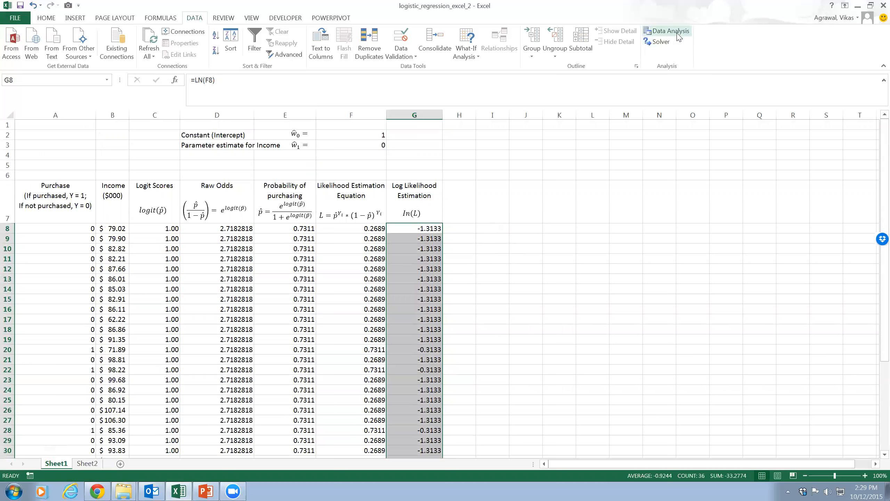
Run Solver with GRG Nonlinear to maximise the log likelihood in G45 by changing F2:F3, keeping the Solver solution.
click(657, 42)
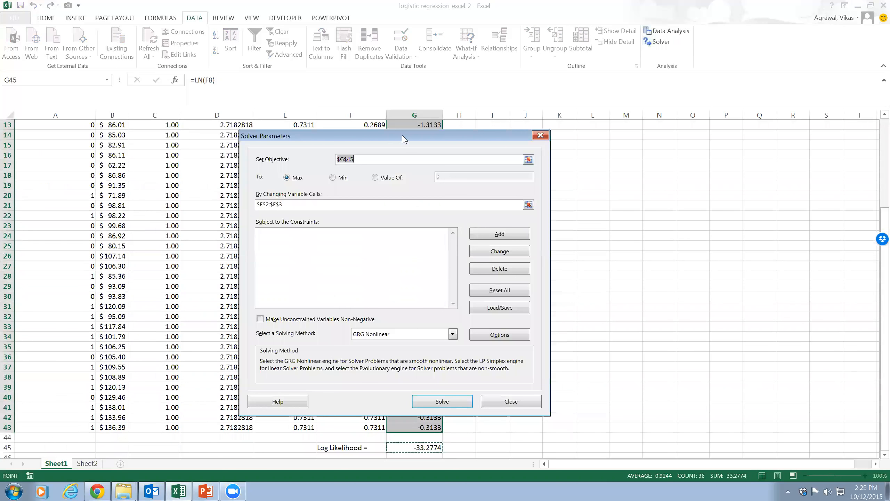
drag(401, 133, 676, 130)
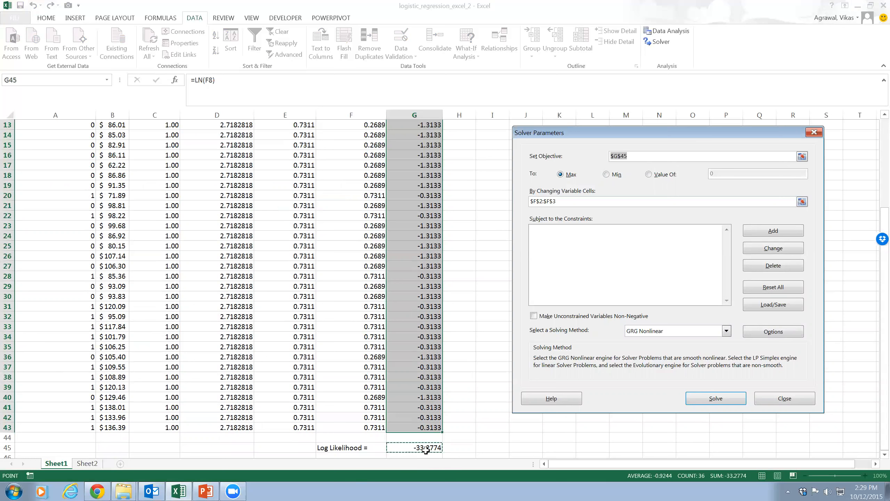
click(594, 203)
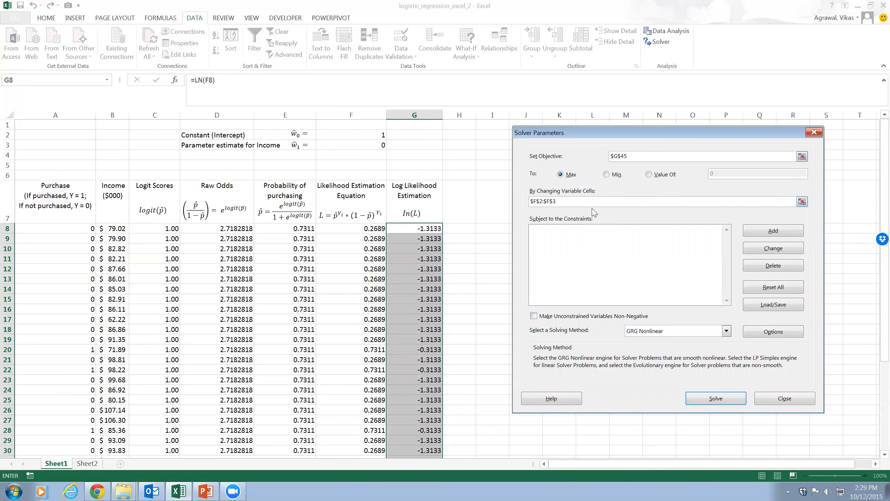
drag(368, 135, 367, 146)
click(716, 399)
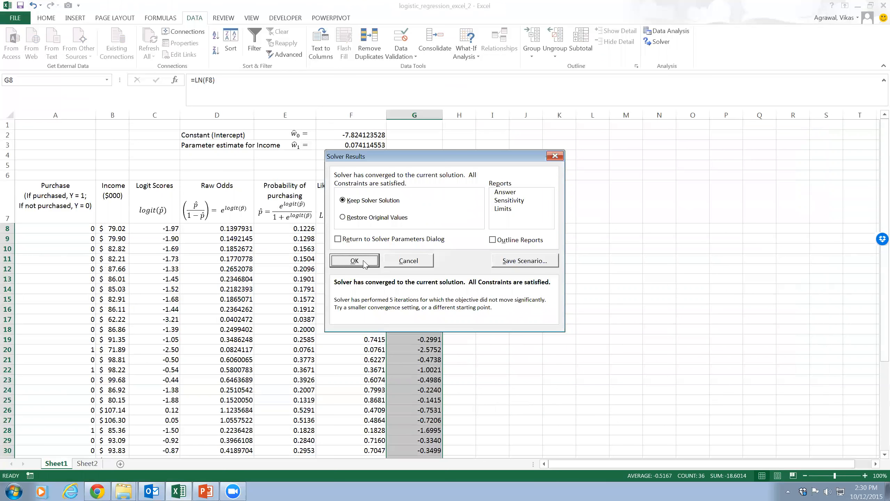
click(375, 262)
Inspect the total log likelihood in G45 and the solved intercept and income estimates in F2 and F3.
scroll(534, 282, down, 2)
scroll(534, 282, down, 4)
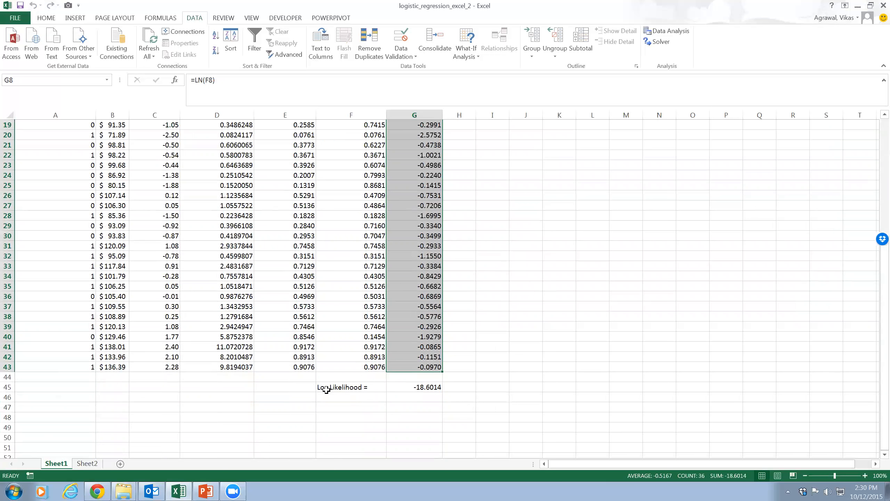
click(404, 386)
scroll(463, 394, up, 6)
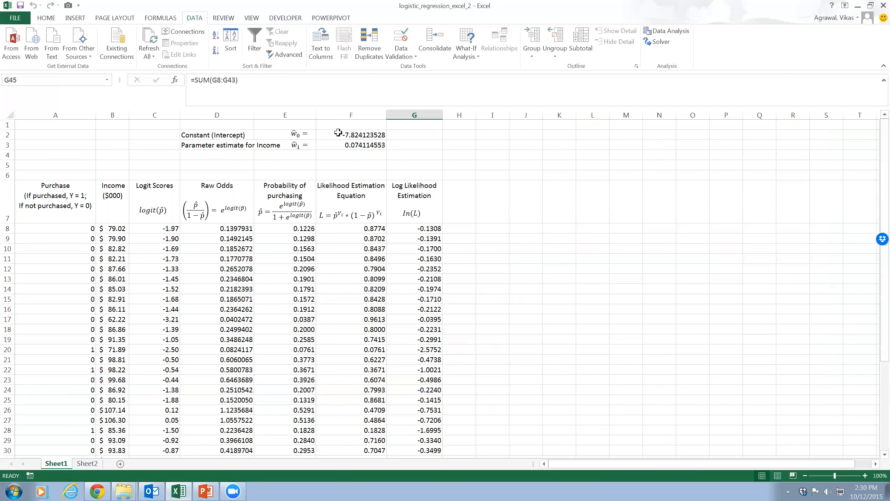
click(343, 134)
key(Down)
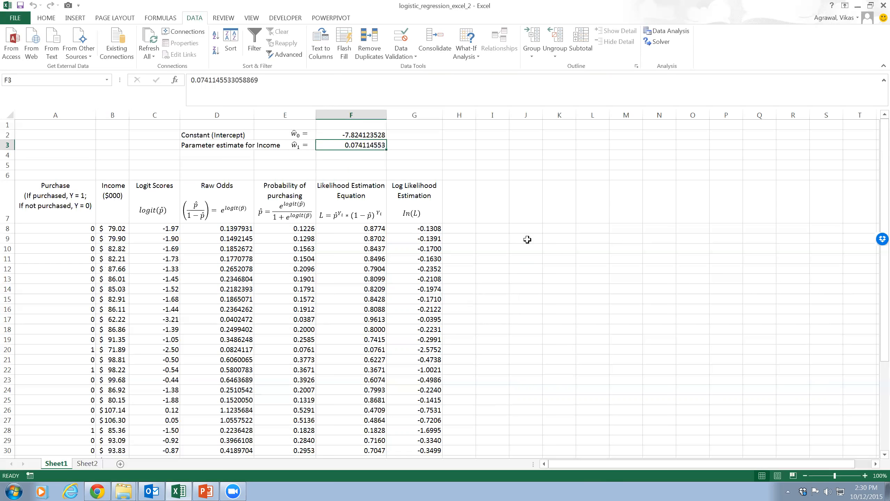
Review the recalculated logit, odds, probability, likelihood and log likelihood columns across all data rows against the solved parameters.
scroll(535, 246, down, 7)
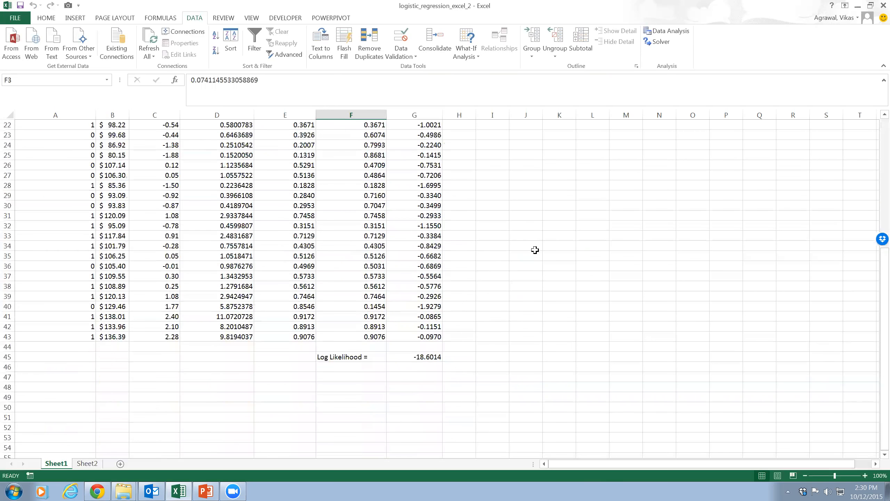
scroll(536, 249, up, 2)
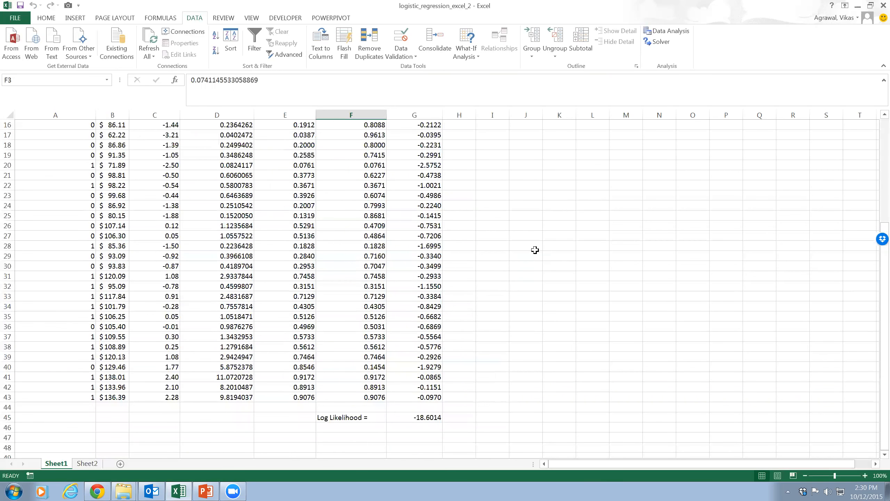
scroll(535, 250, up, 5)
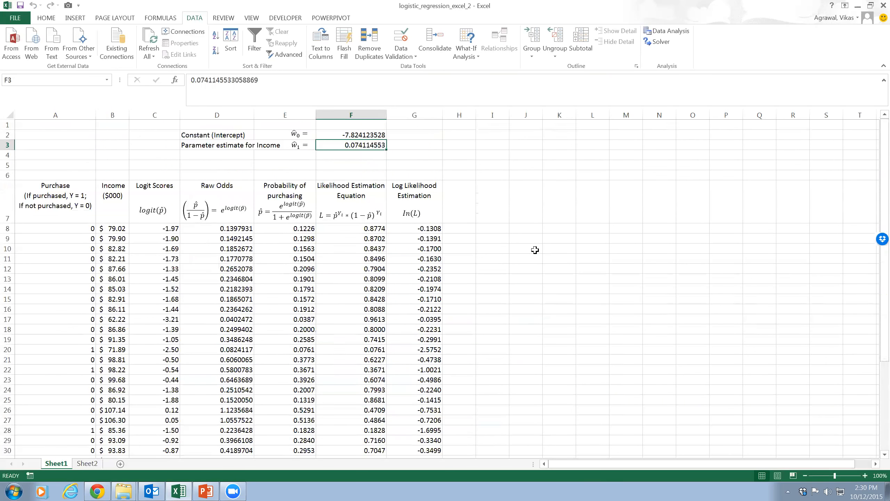
scroll(535, 250, down, 3)
scroll(535, 250, down, 1)
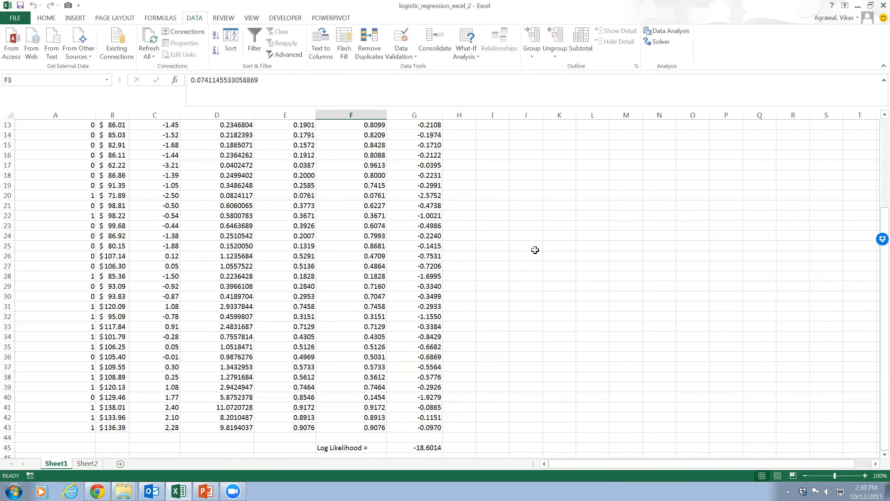
scroll(536, 250, up, 4)
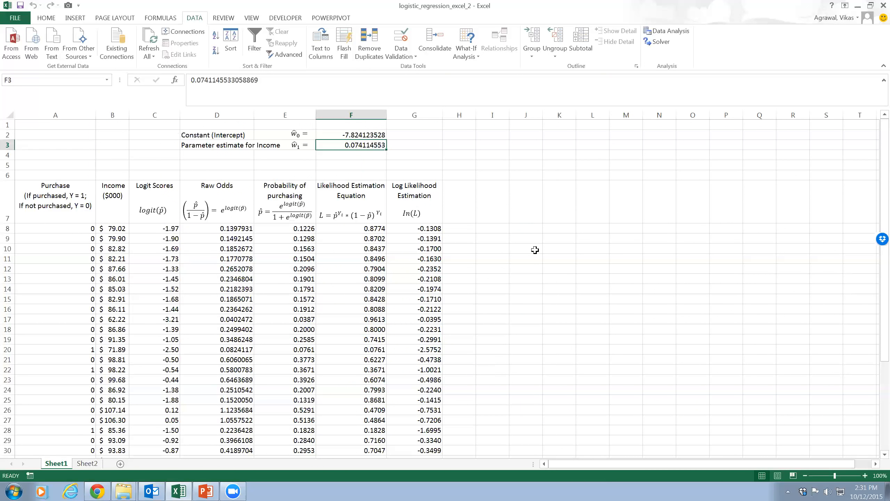
click(559, 6)
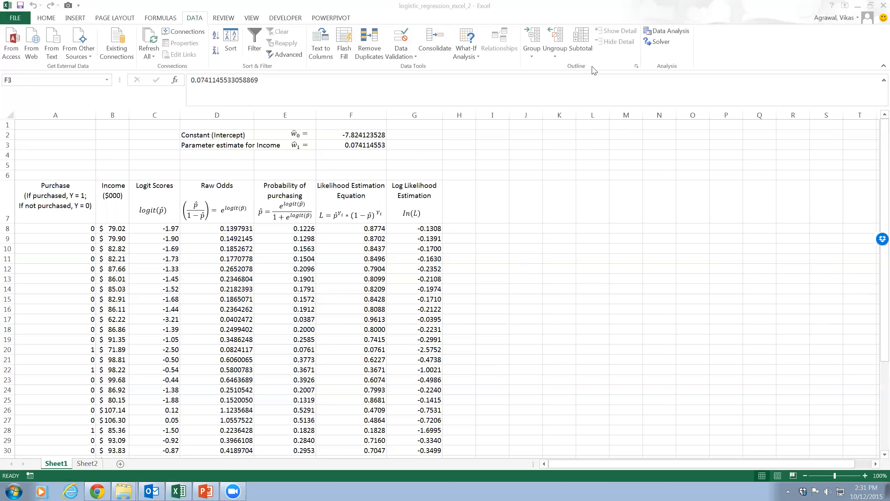